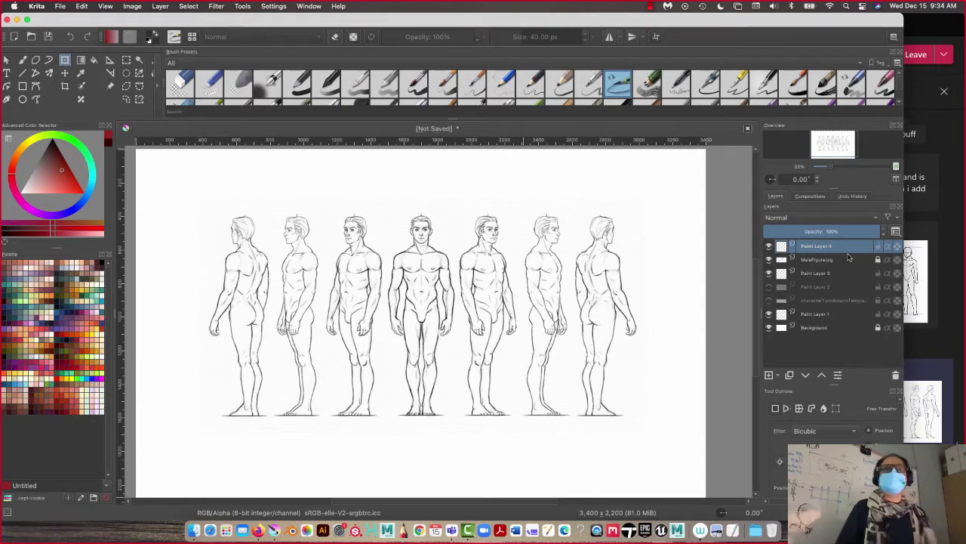
Lower the opacity of the MaleFigure.jpg reference layer to 43%.
{"action": "mouse_move", "coordinate": [848, 258]}
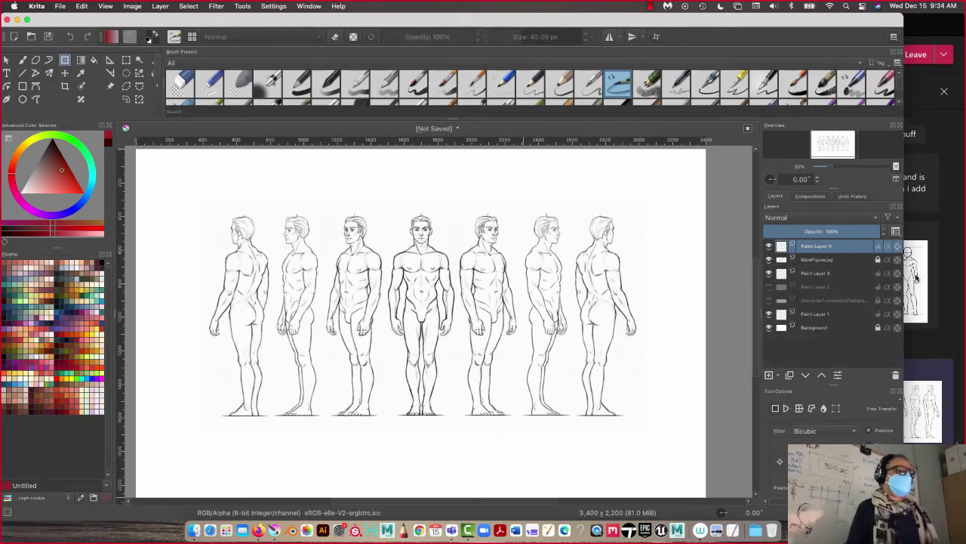
{"action": "left_click", "coordinate": [833, 262]}
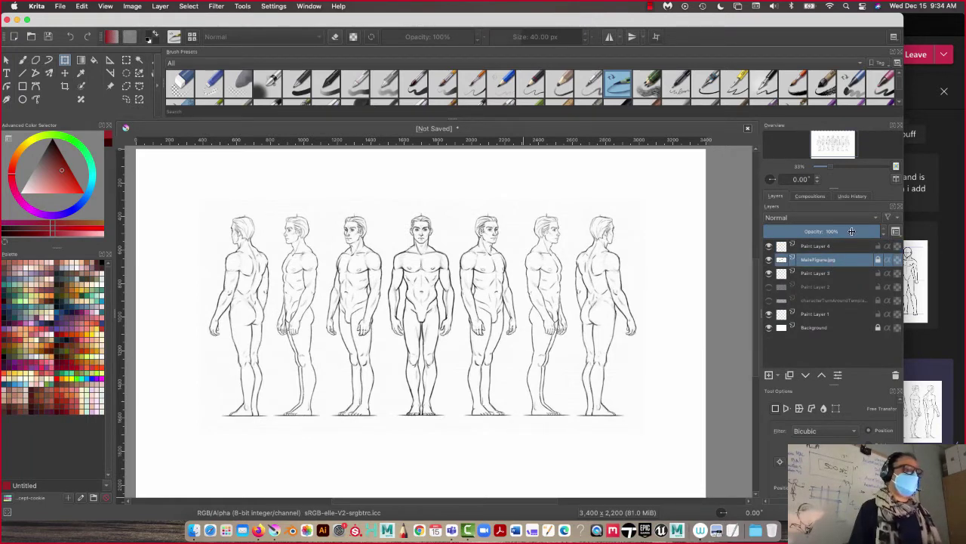
{"action": "left_click_drag", "start_coordinate": [851, 231], "coordinate": [832, 232]}
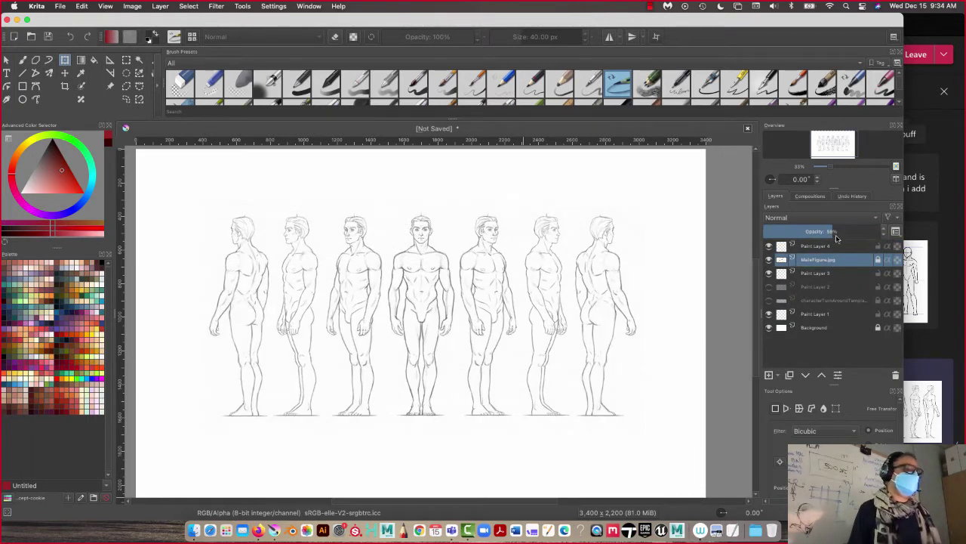
{"action": "left_click_drag", "start_coordinate": [831, 232], "coordinate": [822, 231]}
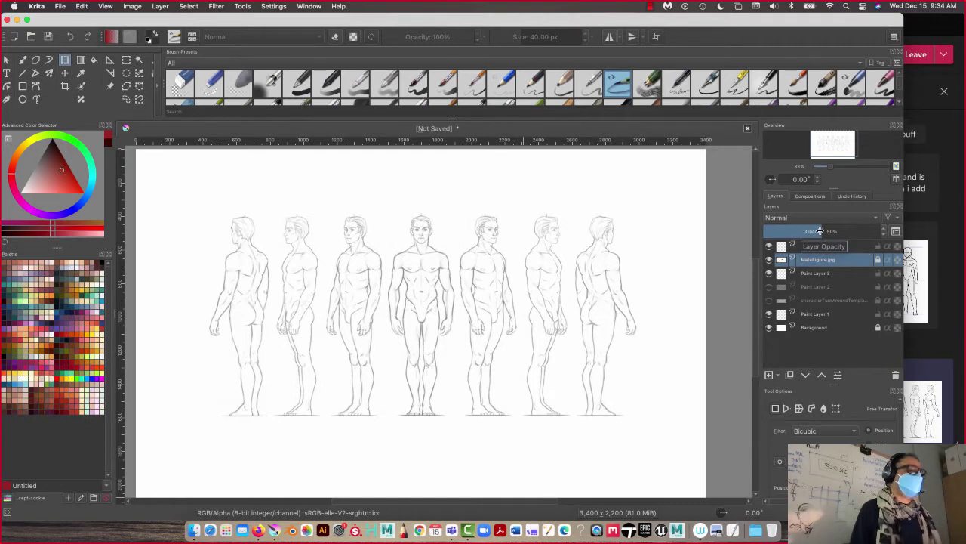
{"action": "left_click_drag", "start_coordinate": [821, 231], "coordinate": [814, 231]}
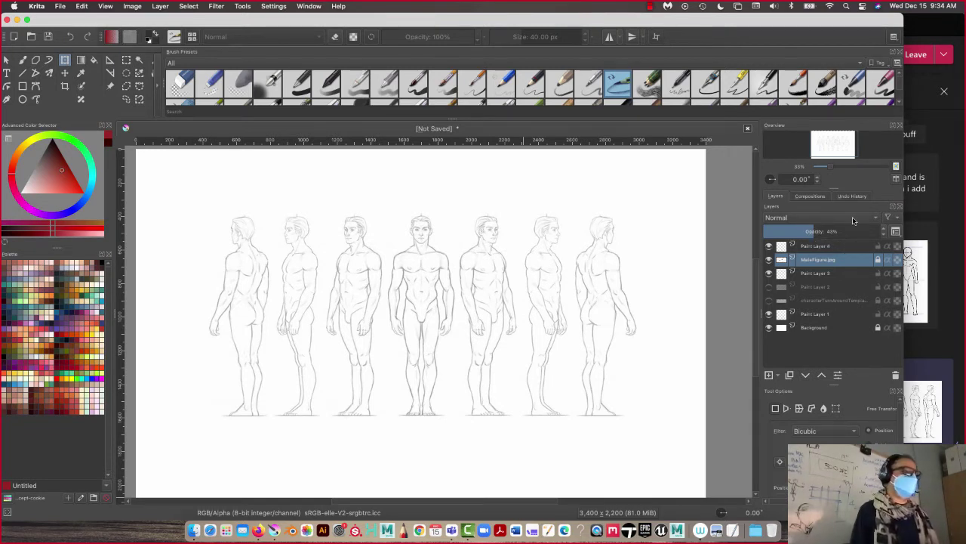
On Paint Layer 4, handwrite a red title above the leftmost figures with the Pencil-5 Tilted brush.
{"action": "left_click", "coordinate": [865, 250]}
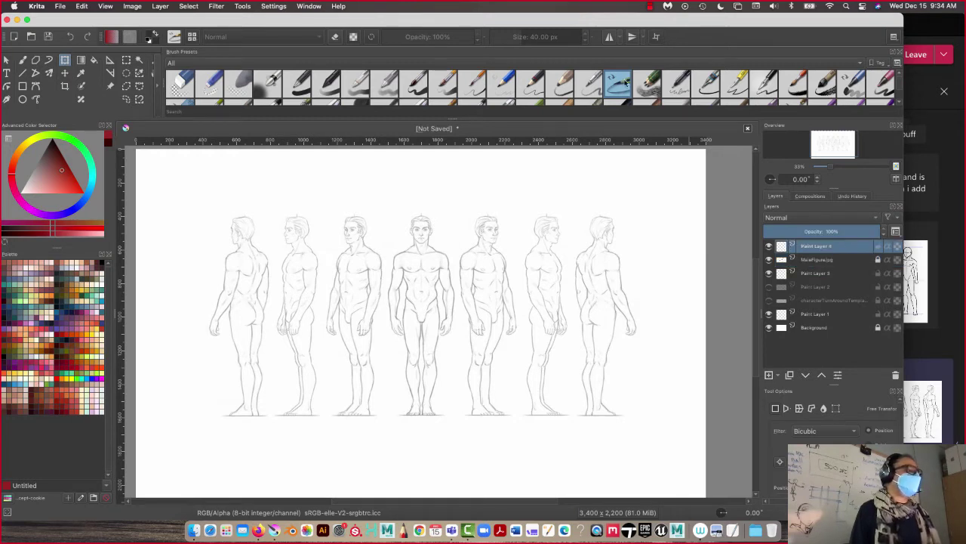
{"action": "left_click", "coordinate": [615, 92]}
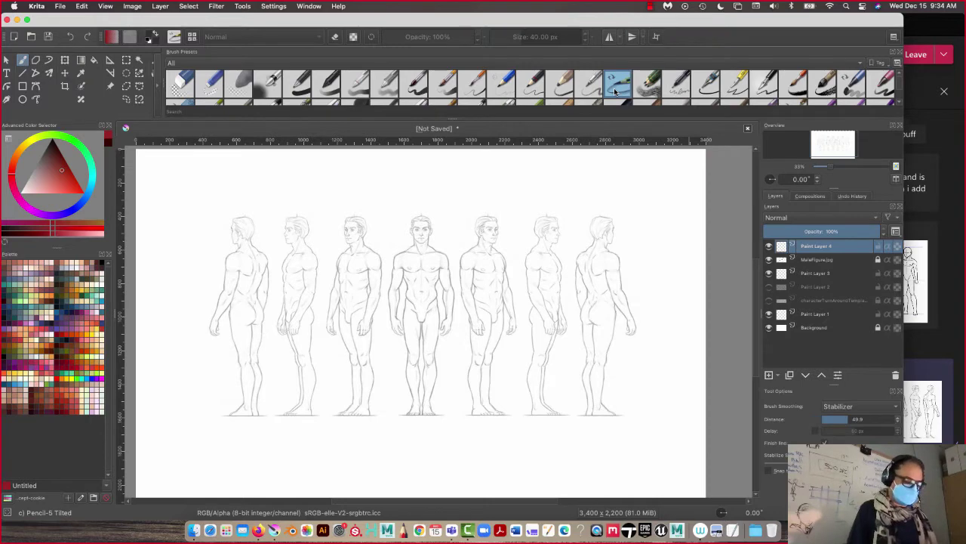
{"action": "key", "text": "super+equal"}
{"action": "left_click_drag", "start_coordinate": [218, 315], "coordinate": [288, 379]}
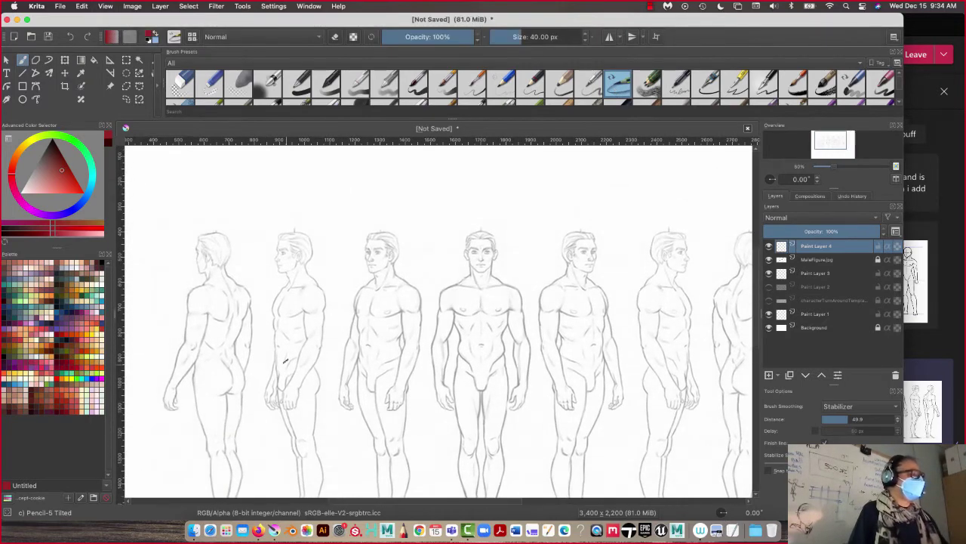
{"action": "mouse_move", "coordinate": [172, 160]}
{"action": "left_mouse_down"}
{"action": "mouse_move", "coordinate": [170, 172]}
{"action": "mouse_move", "coordinate": [207, 163]}
{"action": "mouse_move", "coordinate": [219, 171]}
{"action": "left_mouse_up"}
{"action": "left_click_drag", "start_coordinate": [228, 167], "coordinate": [261, 166]}
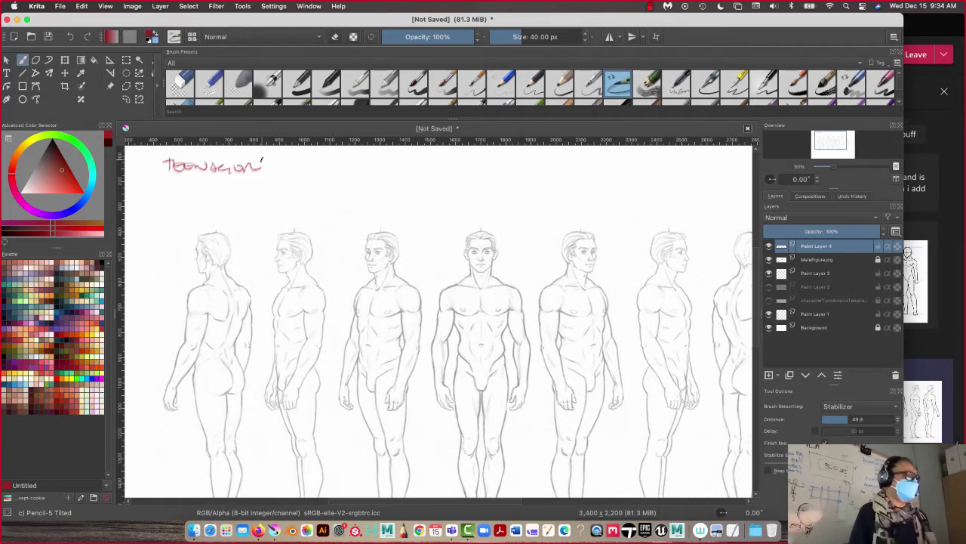
Turn on horizontal mirroring and slide the mirror axis handle up, keeping the axis centred on the front-view figure.
{"action": "left_click_drag", "start_coordinate": [247, 403], "coordinate": [237, 342]}
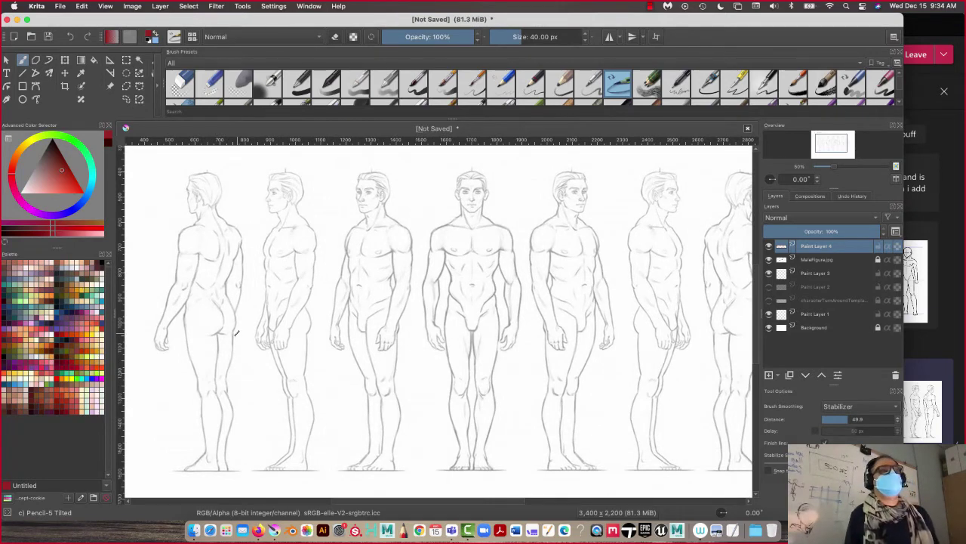
{"action": "left_click", "coordinate": [610, 37]}
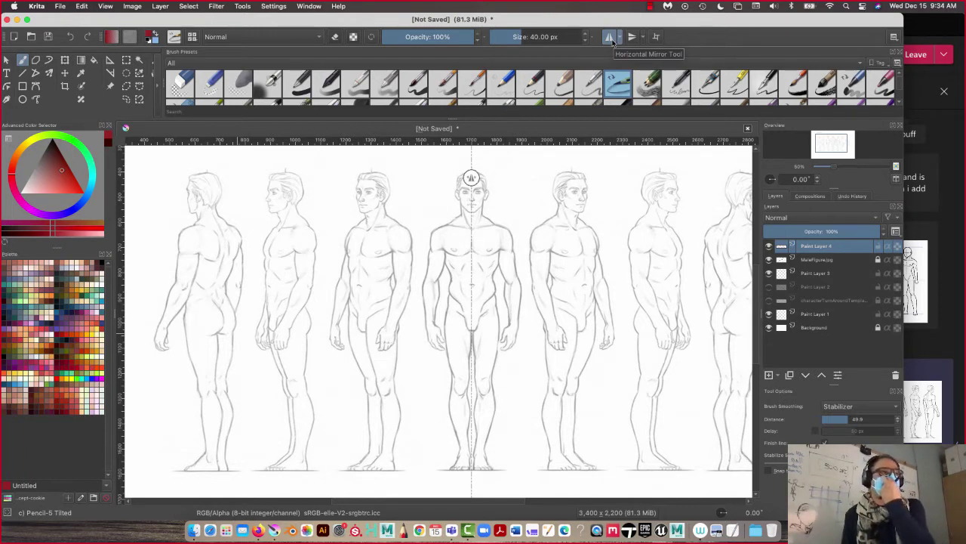
{"action": "left_click", "coordinate": [611, 38]}
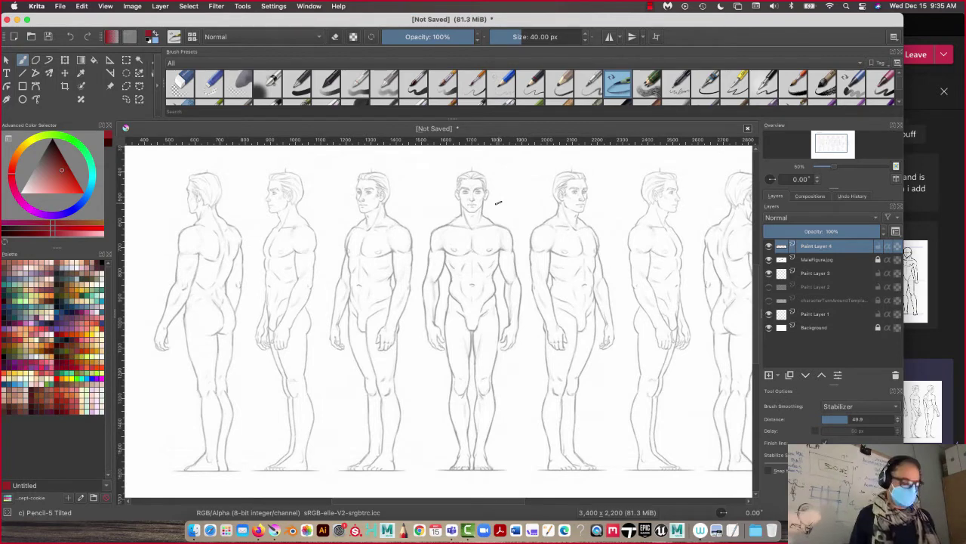
{"action": "left_click", "coordinate": [610, 38]}
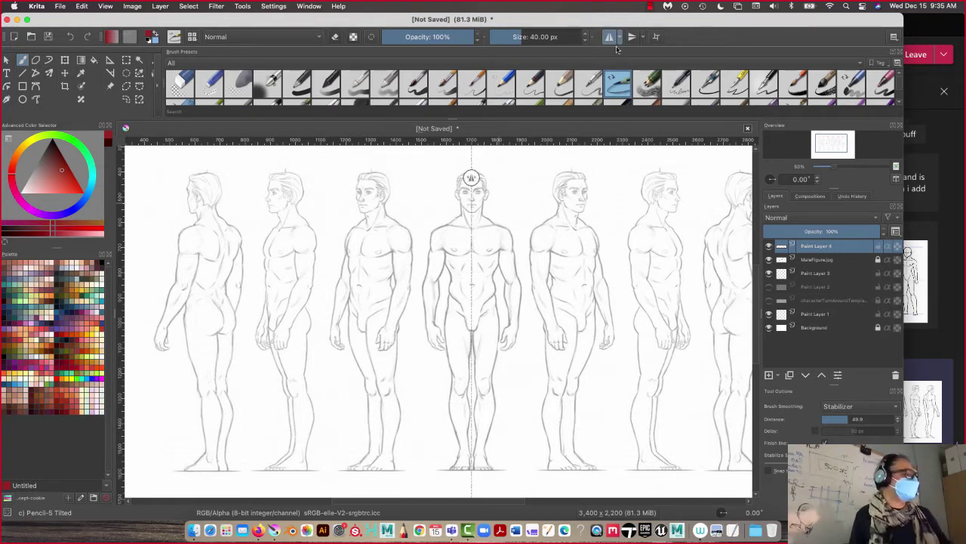
{"action": "key", "text": "super+minus"}
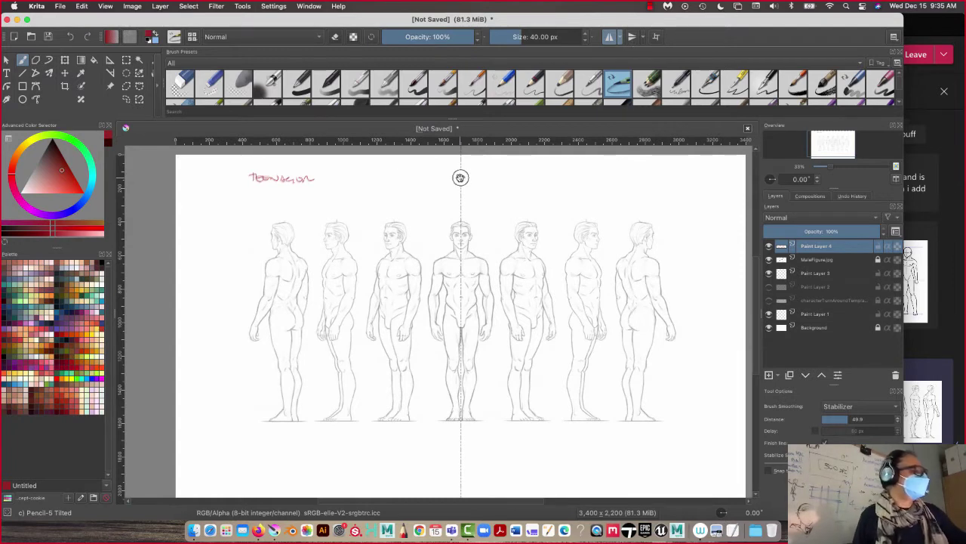
{"action": "left_click_drag", "start_coordinate": [460, 178], "coordinate": [460, 166]}
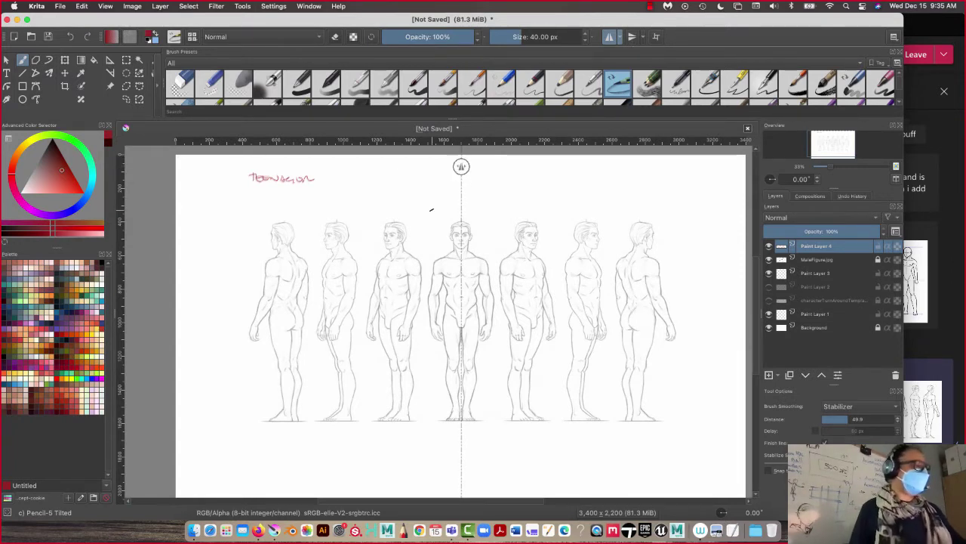
{"action": "key", "text": "super+equal"}
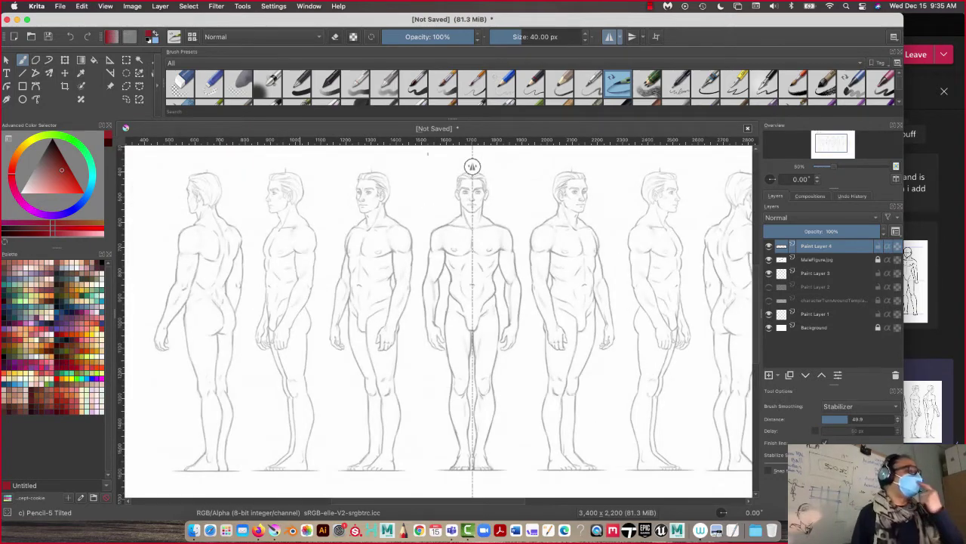
Set the brush to 78% opacity and 9.11 px, and draw horizontal guide lines across the front-view figure's shoulders and hips.
{"action": "left_click", "coordinate": [455, 35]}
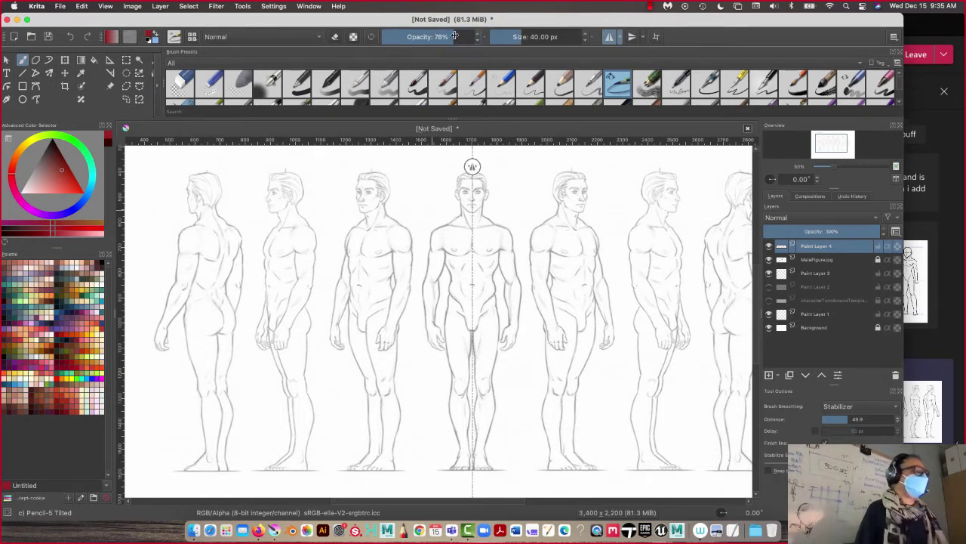
{"action": "left_click_drag", "start_coordinate": [521, 38], "coordinate": [508, 36]}
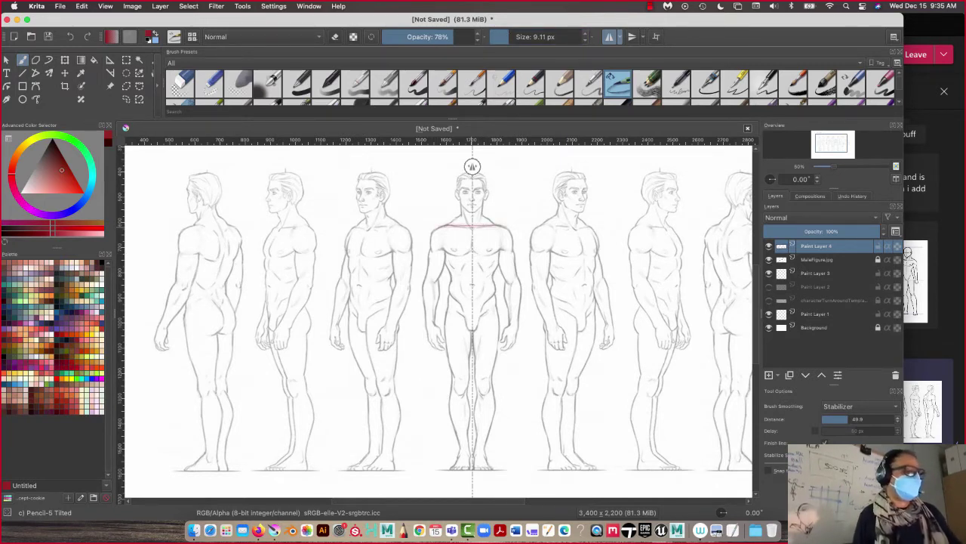
{"action": "left_click", "coordinate": [769, 327]}
{"action": "left_click", "coordinate": [769, 327]}
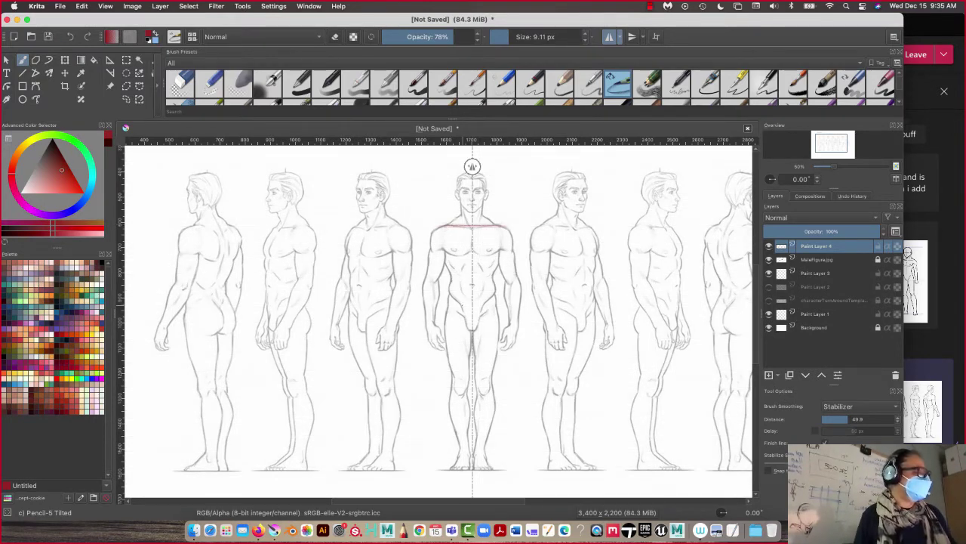
{"action": "mouse_move", "coordinate": [492, 304]}
{"action": "left_mouse_down"}
{"action": "mouse_move", "coordinate": [450, 304]}
{"action": "mouse_move", "coordinate": [460, 300]}
{"action": "left_mouse_up"}
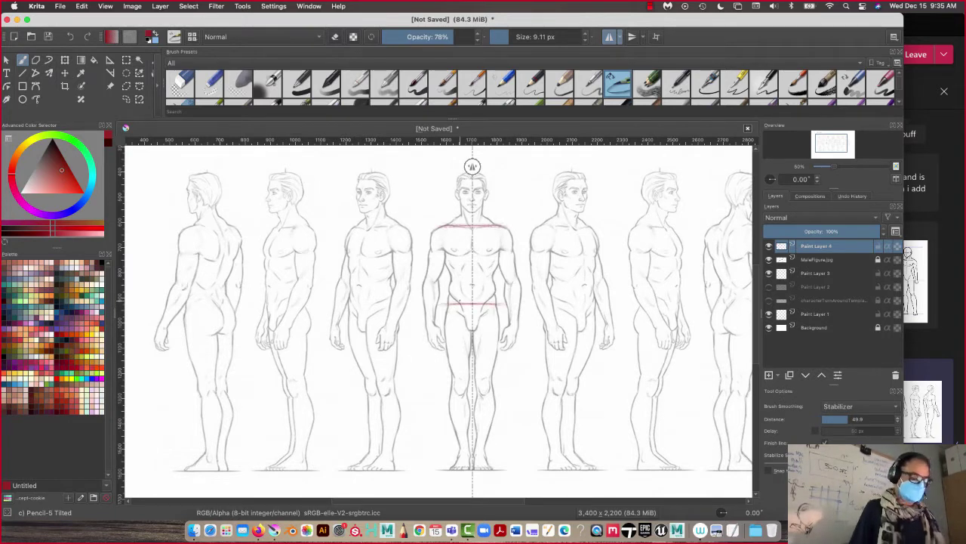
Set the brush size to 13 px and sketch the front-view figure's head, neck and torso construction shapes.
{"action": "key", "text": "bracketright"}
{"action": "key", "text": "bracketright"}
{"action": "key", "text": "bracketright"}
{"action": "key", "text": "bracketright"}
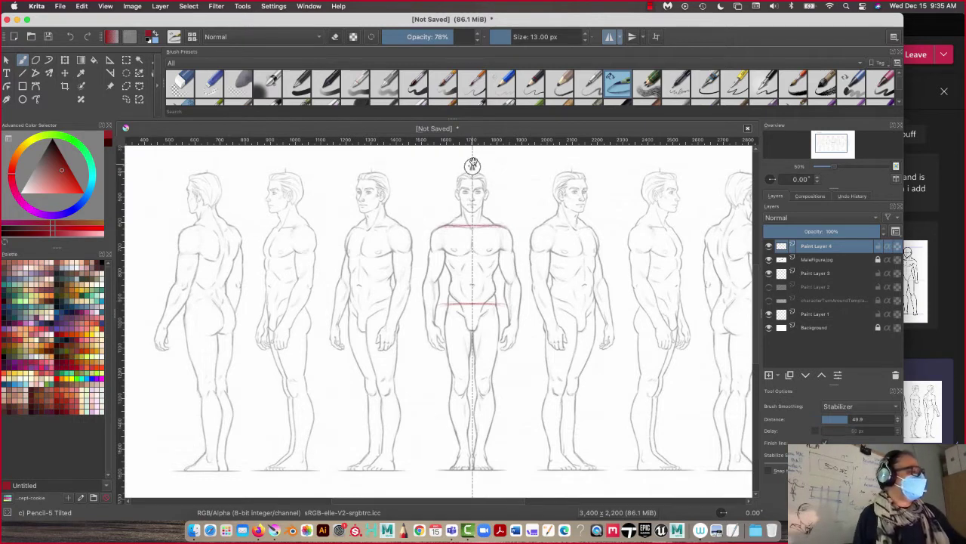
{"action": "mouse_move", "coordinate": [473, 176]}
{"action": "left_mouse_down"}
{"action": "mouse_move", "coordinate": [485, 190]}
{"action": "mouse_move", "coordinate": [472, 211]}
{"action": "left_mouse_up"}
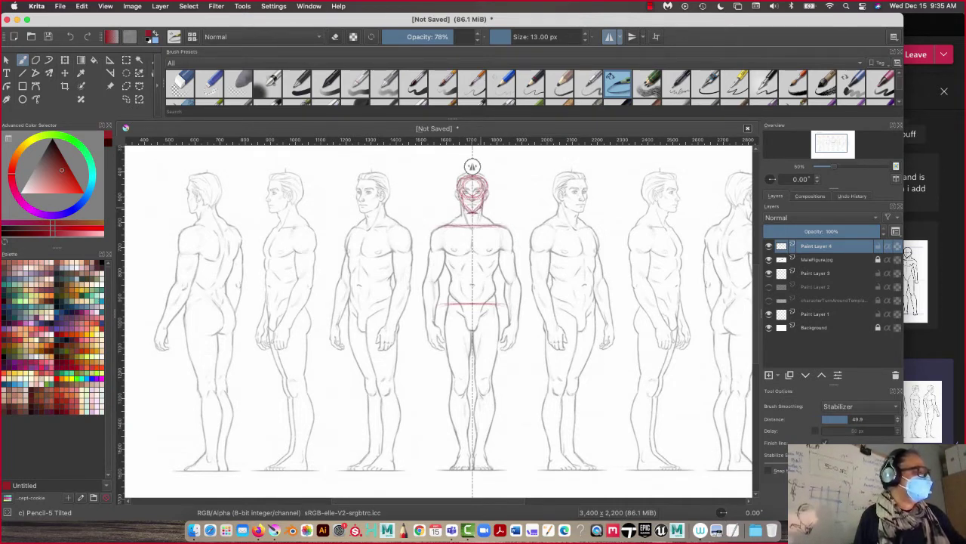
{"action": "left_click_drag", "start_coordinate": [480, 209], "coordinate": [480, 223]}
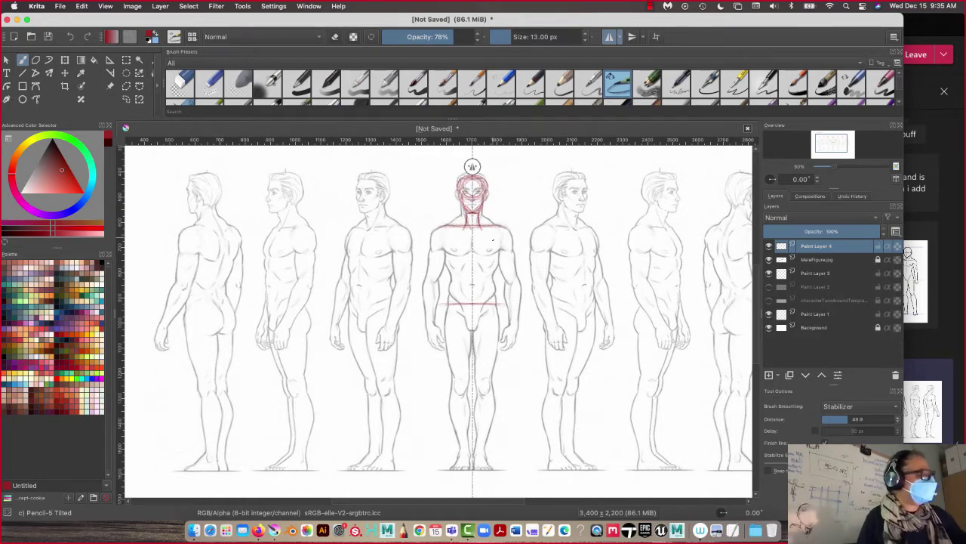
{"action": "mouse_move", "coordinate": [497, 250]}
{"action": "left_mouse_down"}
{"action": "mouse_move", "coordinate": [484, 225]}
{"action": "mouse_move", "coordinate": [493, 277]}
{"action": "mouse_move", "coordinate": [497, 254]}
{"action": "mouse_move", "coordinate": [474, 282]}
{"action": "mouse_move", "coordinate": [487, 272]}
{"action": "mouse_move", "coordinate": [474, 259]}
{"action": "left_mouse_up"}
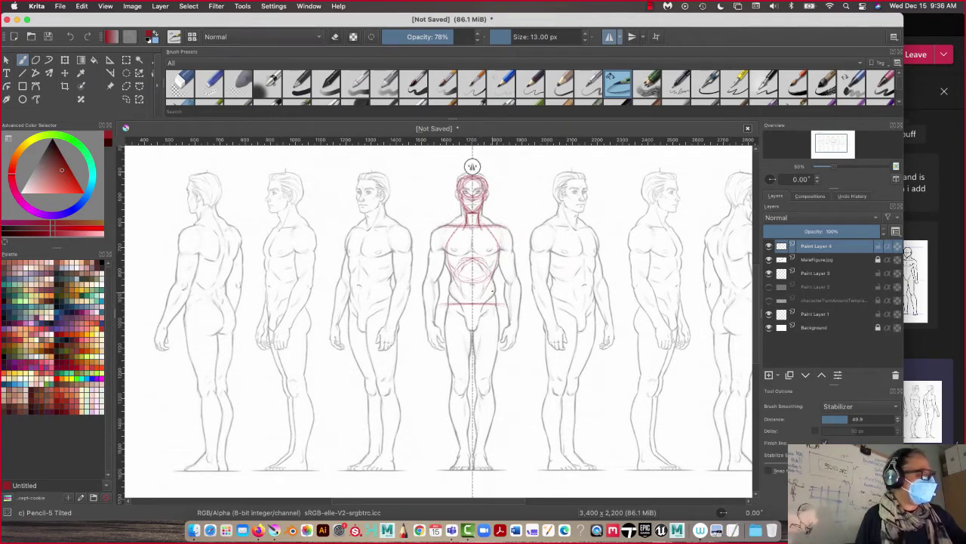
{"action": "left_click_drag", "start_coordinate": [486, 302], "coordinate": [481, 304]}
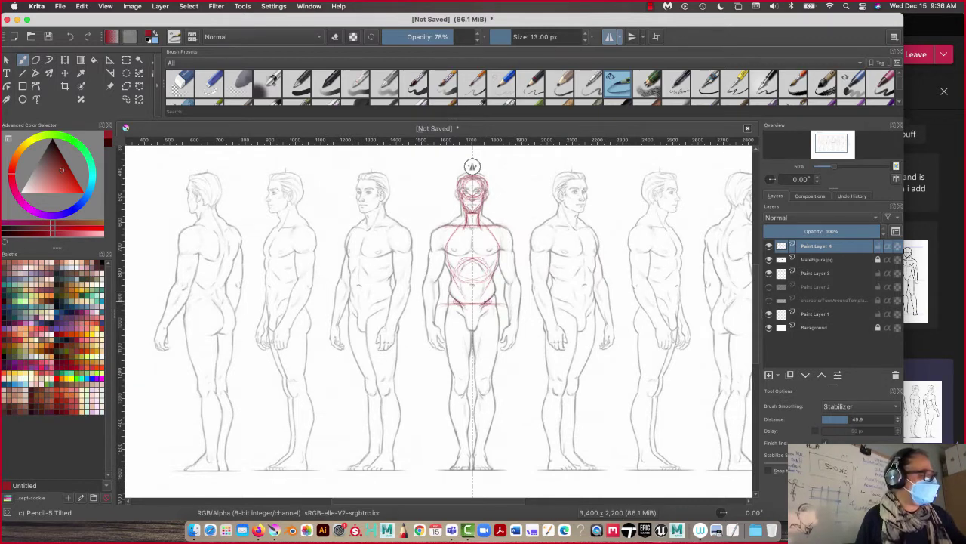
Set the brush size to 22 px and sketch the mirrored pelvis shape below the hip line of the front-view figure.
{"action": "key", "text": "bracketright"}
{"action": "key", "text": "bracketright"}
{"action": "key", "text": "bracketright"}
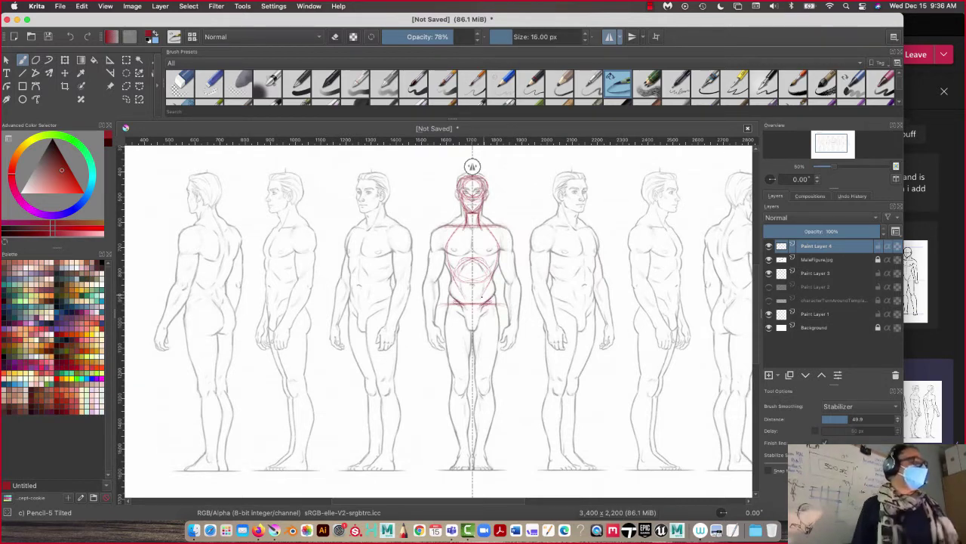
{"action": "key", "text": "bracketright"}
{"action": "key", "text": "bracketright"}
{"action": "key", "text": "bracketright"}
{"action": "key", "text": "bracketright"}
{"action": "key", "text": "bracketright"}
{"action": "key", "text": "bracketright"}
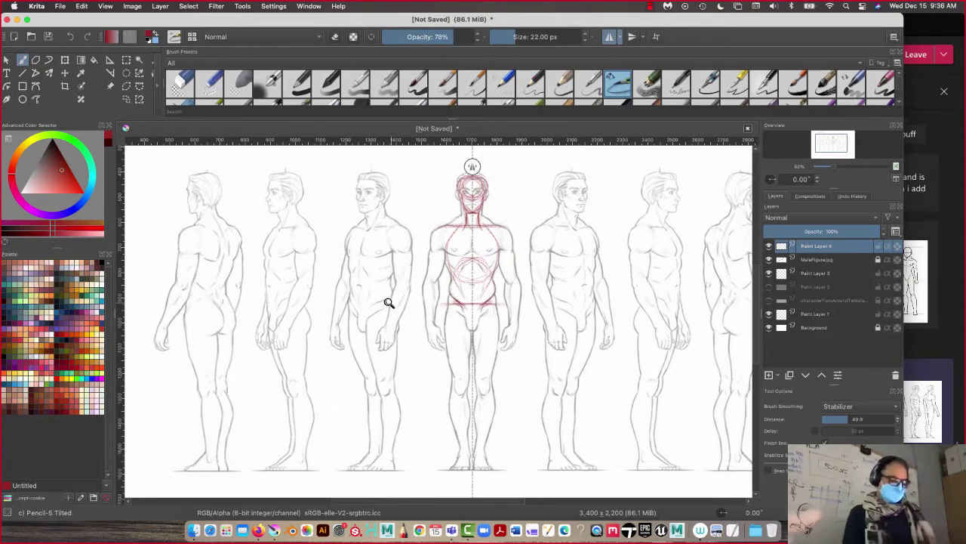
{"action": "key", "text": "ctrl+plus"}
{"action": "left_click_drag", "start_coordinate": [342, 337], "coordinate": [333, 267]}
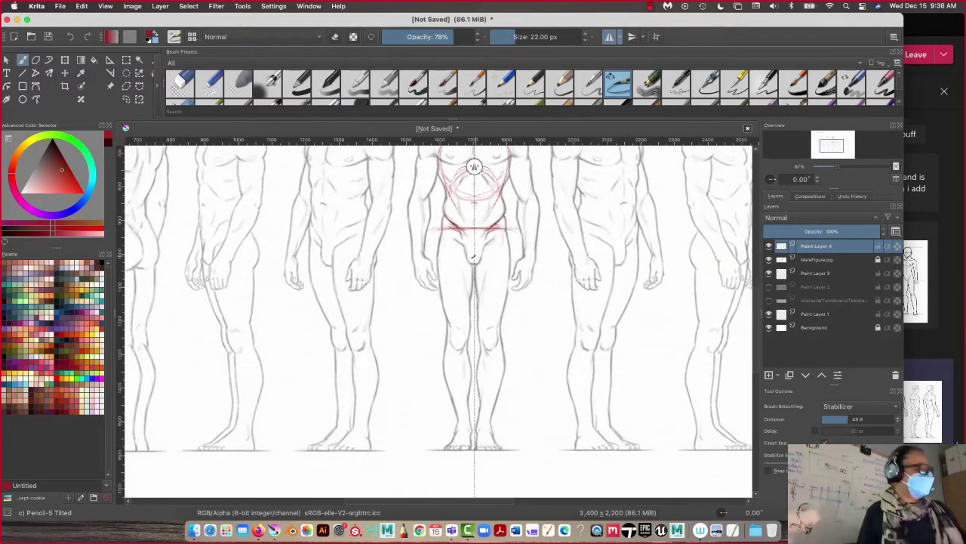
{"action": "mouse_move", "coordinate": [474, 264]}
{"action": "left_mouse_down"}
{"action": "mouse_move", "coordinate": [488, 232]}
{"action": "mouse_move", "coordinate": [490, 246]}
{"action": "mouse_move", "coordinate": [458, 242]}
{"action": "mouse_move", "coordinate": [474, 253]}
{"action": "mouse_move", "coordinate": [441, 228]}
{"action": "mouse_move", "coordinate": [455, 248]}
{"action": "mouse_move", "coordinate": [469, 227]}
{"action": "mouse_move", "coordinate": [505, 242]}
{"action": "left_mouse_up"}
{"action": "mouse_move", "coordinate": [504, 242]}
{"action": "left_mouse_down"}
{"action": "mouse_move", "coordinate": [486, 253]}
{"action": "mouse_move", "coordinate": [510, 225]}
{"action": "left_mouse_up"}
Sketch the mirrored thighs, knees, lower legs and feet over the front-view figure, and undo the last calf stroke.
{"action": "mouse_move", "coordinate": [476, 265]}
{"action": "left_mouse_down"}
{"action": "mouse_move", "coordinate": [485, 328]}
{"action": "mouse_move", "coordinate": [491, 321]}
{"action": "left_mouse_up"}
{"action": "mouse_move", "coordinate": [510, 251]}
{"action": "left_mouse_down"}
{"action": "mouse_move", "coordinate": [496, 326]}
{"action": "mouse_move", "coordinate": [499, 319]}
{"action": "mouse_move", "coordinate": [485, 326]}
{"action": "mouse_move", "coordinate": [488, 394]}
{"action": "left_mouse_up"}
{"action": "left_click_drag", "start_coordinate": [499, 328], "coordinate": [485, 437]}
{"action": "left_click_drag", "start_coordinate": [497, 338], "coordinate": [487, 431]}
{"action": "mouse_move", "coordinate": [490, 432]}
{"action": "left_mouse_down"}
{"action": "mouse_move", "coordinate": [480, 435]}
{"action": "mouse_move", "coordinate": [491, 430]}
{"action": "mouse_move", "coordinate": [498, 448]}
{"action": "left_mouse_up"}
{"action": "left_click_drag", "start_coordinate": [492, 435], "coordinate": [481, 431]}
{"action": "left_click_drag", "start_coordinate": [484, 338], "coordinate": [486, 422]}
{"action": "mouse_move", "coordinate": [498, 325]}
{"action": "left_mouse_down"}
{"action": "mouse_move", "coordinate": [506, 373]}
{"action": "mouse_move", "coordinate": [495, 414]}
{"action": "left_mouse_up"}
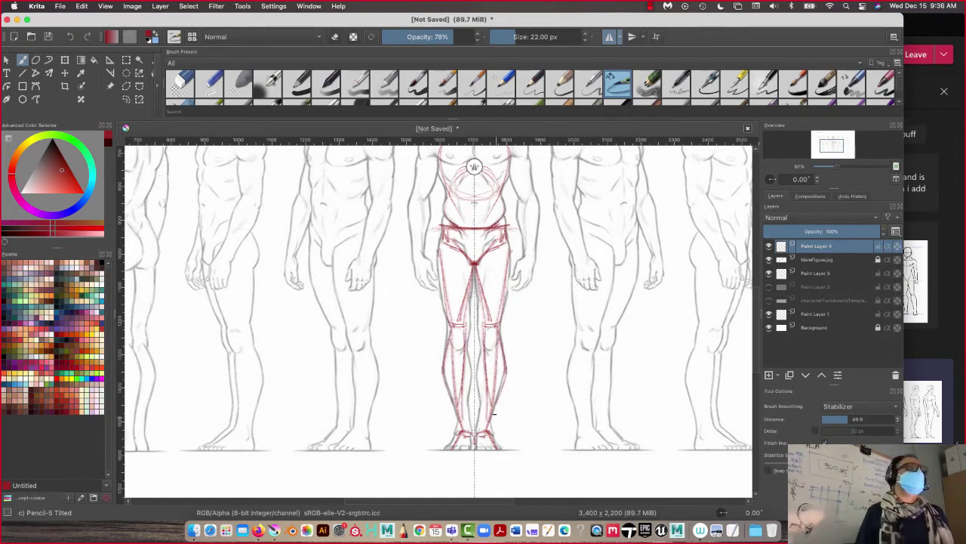
{"action": "key", "text": "super+z"}
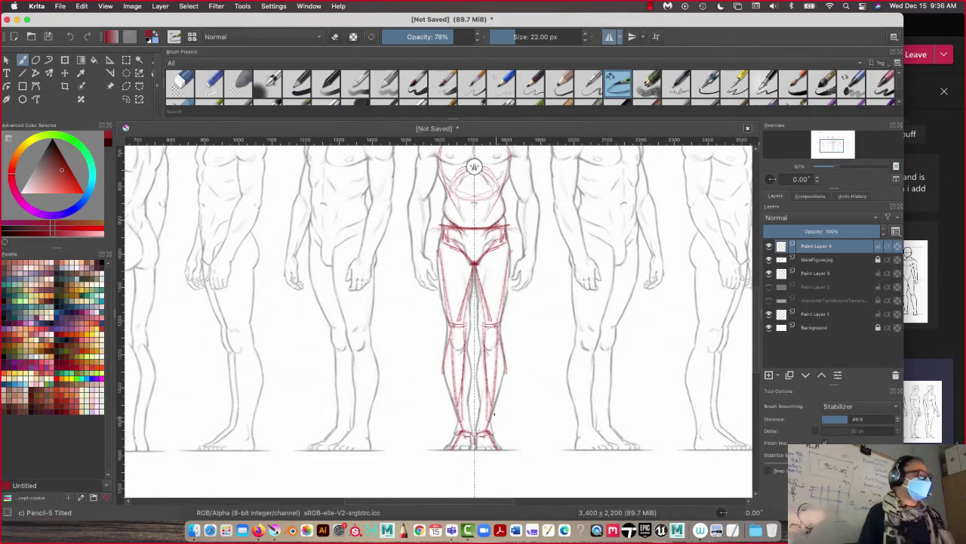
Sketch the mirrored collarbones, upper arms, forearms and hands over the front-view figure.
{"action": "scroll", "coordinate": [373, 282], "scroll_direction": "up", "scroll_amount": 3}
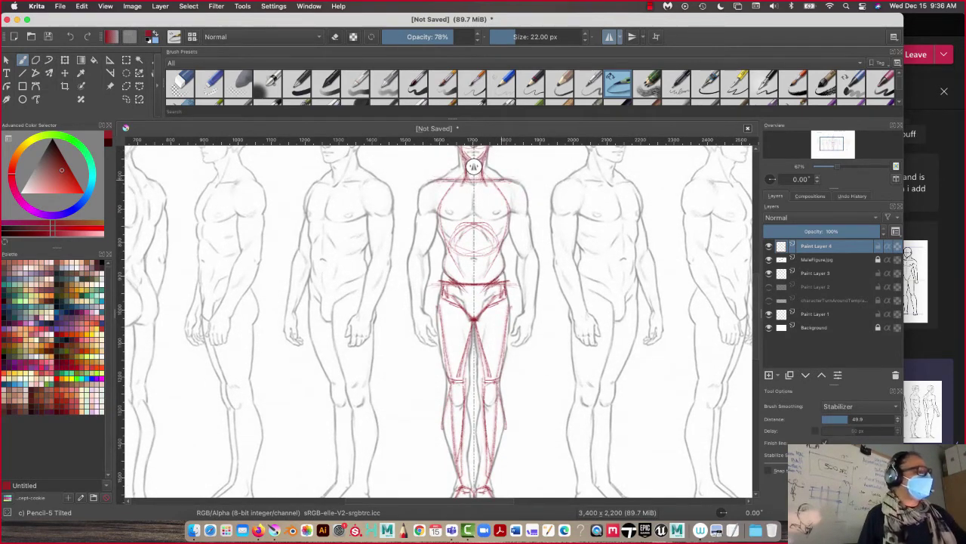
{"action": "mouse_move", "coordinate": [513, 181]}
{"action": "left_mouse_down"}
{"action": "mouse_move", "coordinate": [475, 190]}
{"action": "mouse_move", "coordinate": [511, 182]}
{"action": "mouse_move", "coordinate": [519, 211]}
{"action": "mouse_move", "coordinate": [514, 189]}
{"action": "left_mouse_up"}
{"action": "mouse_move", "coordinate": [526, 248]}
{"action": "left_mouse_down"}
{"action": "mouse_move", "coordinate": [527, 310]}
{"action": "mouse_move", "coordinate": [529, 268]}
{"action": "left_mouse_up"}
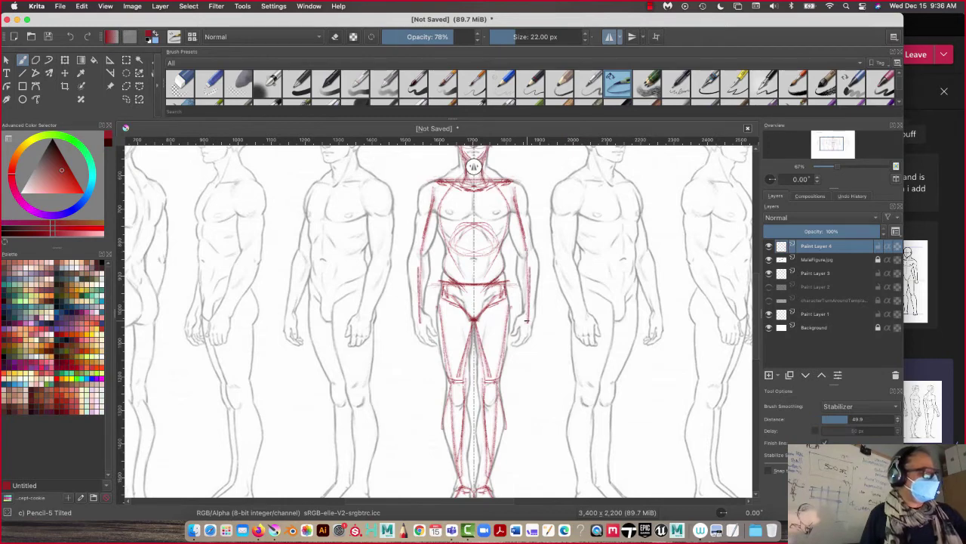
{"action": "mouse_move", "coordinate": [524, 322]}
{"action": "left_mouse_down"}
{"action": "mouse_move", "coordinate": [531, 316]}
{"action": "mouse_move", "coordinate": [526, 340]}
{"action": "mouse_move", "coordinate": [515, 333]}
{"action": "left_mouse_up"}
{"action": "mouse_move", "coordinate": [527, 315]}
{"action": "left_mouse_down"}
{"action": "mouse_move", "coordinate": [534, 324]}
{"action": "mouse_move", "coordinate": [516, 332]}
{"action": "left_mouse_up"}
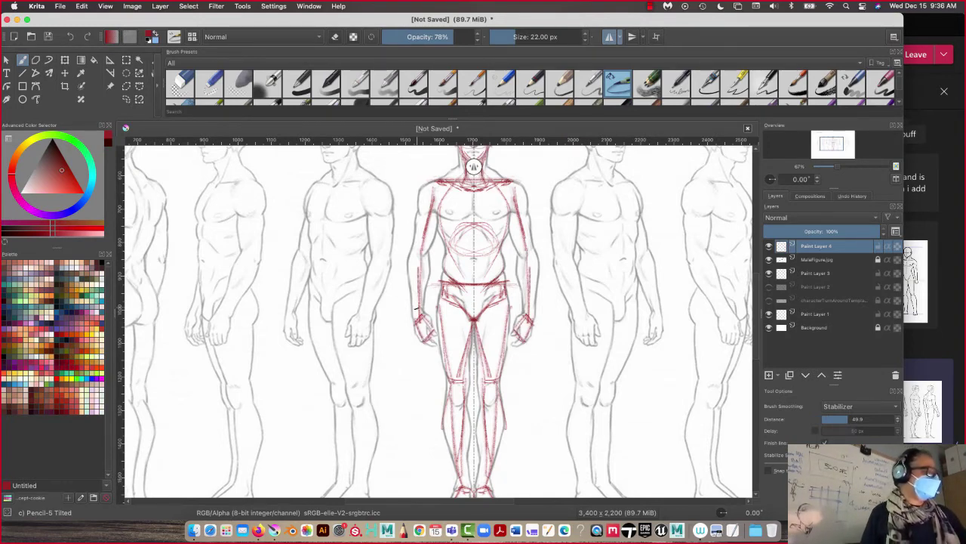
{"action": "mouse_move", "coordinate": [417, 322]}
{"action": "left_mouse_down"}
{"action": "mouse_move", "coordinate": [427, 316]}
{"action": "mouse_move", "coordinate": [433, 326]}
{"action": "left_mouse_up"}
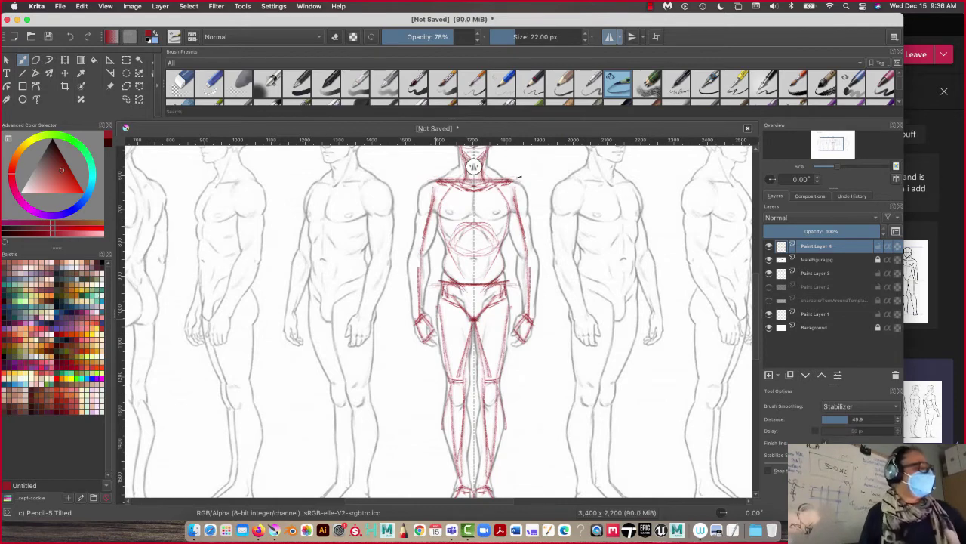
{"action": "mouse_move", "coordinate": [515, 186]}
{"action": "left_mouse_down"}
{"action": "mouse_move", "coordinate": [532, 234]}
{"action": "mouse_move", "coordinate": [521, 202]}
{"action": "mouse_move", "coordinate": [530, 245]}
{"action": "mouse_move", "coordinate": [516, 211]}
{"action": "mouse_move", "coordinate": [523, 253]}
{"action": "left_mouse_up"}
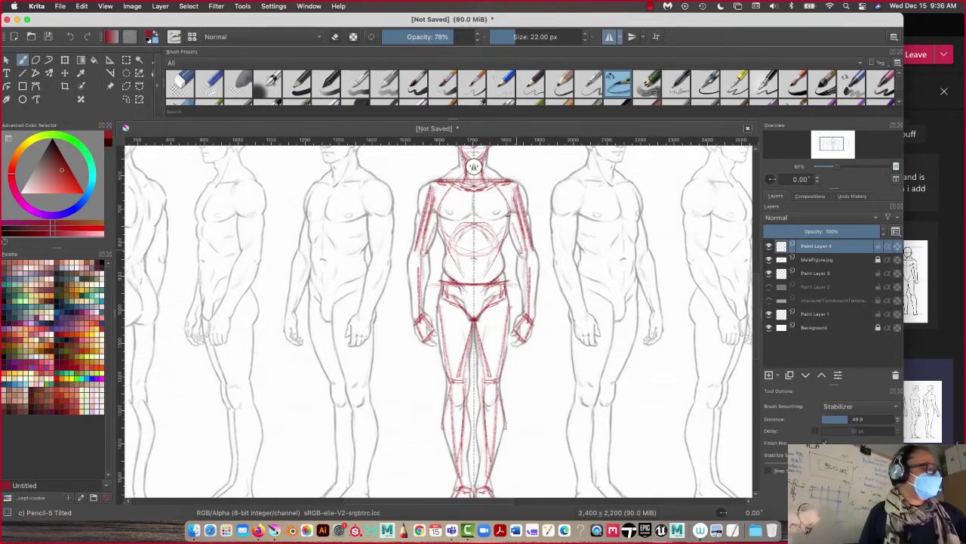
Sketch additional mirrored construction strokes along the front-view figure's outer upper arms, elbows and inner forearms.
{"action": "mouse_move", "coordinate": [512, 208]}
{"action": "left_mouse_down"}
{"action": "mouse_move", "coordinate": [524, 256]}
{"action": "mouse_move", "coordinate": [522, 243]}
{"action": "mouse_move", "coordinate": [533, 257]}
{"action": "left_mouse_up"}
{"action": "mouse_move", "coordinate": [524, 261]}
{"action": "left_mouse_down"}
{"action": "mouse_move", "coordinate": [532, 257]}
{"action": "mouse_move", "coordinate": [528, 319]}
{"action": "mouse_move", "coordinate": [519, 246]}
{"action": "left_mouse_up"}
{"action": "left_click_drag", "start_coordinate": [525, 316], "coordinate": [522, 264]}
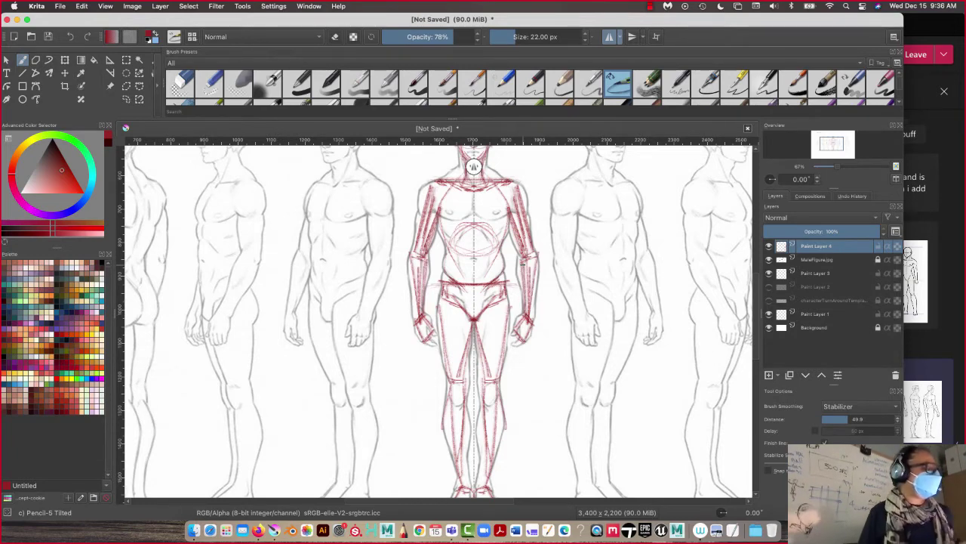
Sketch the mirrored torso sides down to the waist and reinforce the pelvis, inner thighs and knees.
{"action": "mouse_move", "coordinate": [509, 217]}
{"action": "left_mouse_down"}
{"action": "mouse_move", "coordinate": [496, 248]}
{"action": "mouse_move", "coordinate": [500, 283]}
{"action": "left_mouse_up"}
{"action": "left_click_drag", "start_coordinate": [499, 242], "coordinate": [497, 283]}
{"action": "mouse_move", "coordinate": [508, 219]}
{"action": "left_mouse_down"}
{"action": "mouse_move", "coordinate": [508, 295]}
{"action": "mouse_move", "coordinate": [456, 283]}
{"action": "mouse_move", "coordinate": [476, 317]}
{"action": "mouse_move", "coordinate": [487, 405]}
{"action": "mouse_move", "coordinate": [498, 389]}
{"action": "mouse_move", "coordinate": [484, 385]}
{"action": "mouse_move", "coordinate": [476, 330]}
{"action": "left_mouse_up"}
{"action": "mouse_move", "coordinate": [505, 300]}
{"action": "left_mouse_down"}
{"action": "mouse_move", "coordinate": [497, 379]}
{"action": "mouse_move", "coordinate": [477, 394]}
{"action": "left_mouse_up"}
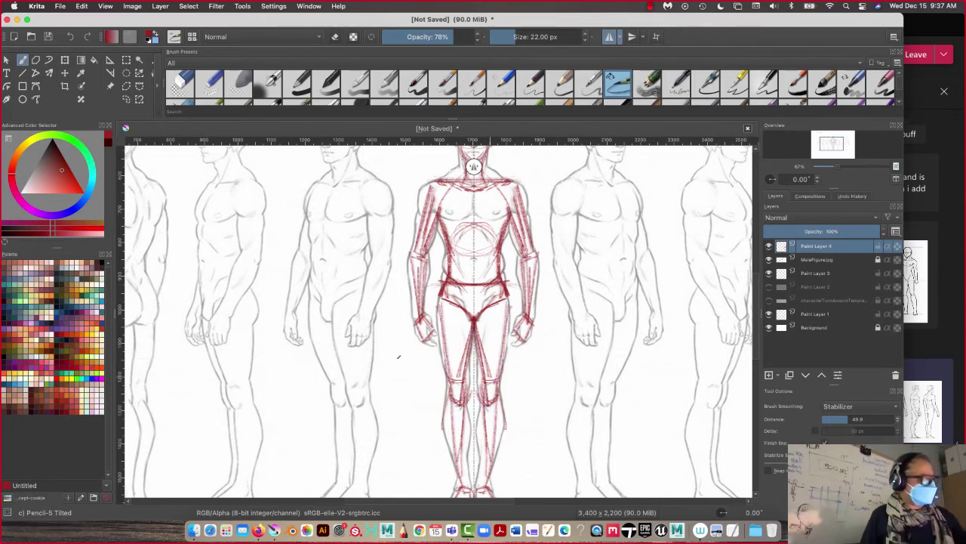
Sketch the mirrored calf contours down to the feet and add slanted guide lines across the calves.
{"action": "left_click_drag", "start_coordinate": [401, 365], "coordinate": [412, 280]}
{"action": "mouse_move", "coordinate": [493, 318]}
{"action": "left_mouse_down"}
{"action": "mouse_move", "coordinate": [500, 377]}
{"action": "mouse_move", "coordinate": [511, 362]}
{"action": "left_mouse_up"}
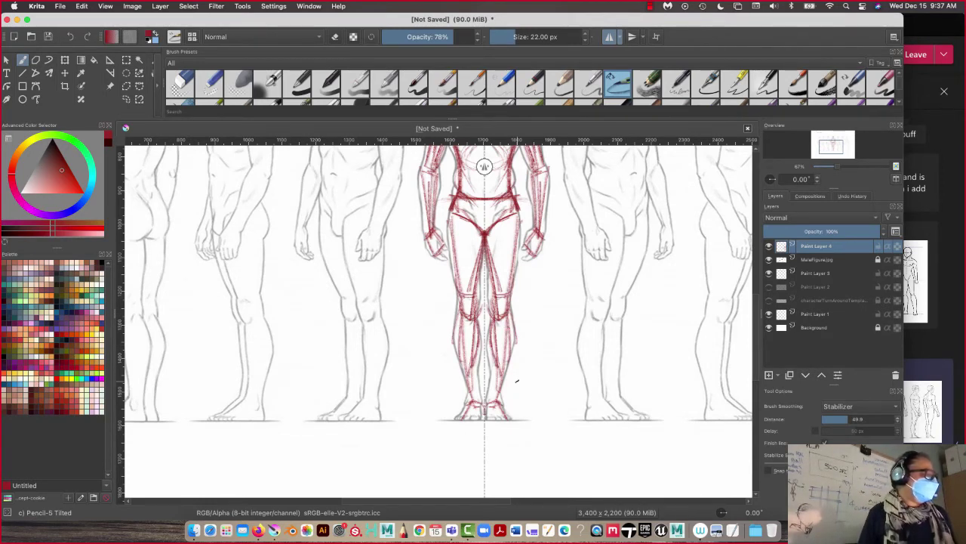
{"action": "mouse_move", "coordinate": [488, 346]}
{"action": "left_mouse_down"}
{"action": "mouse_move", "coordinate": [491, 397]}
{"action": "mouse_move", "coordinate": [505, 360]}
{"action": "mouse_move", "coordinate": [504, 418]}
{"action": "left_mouse_up"}
{"action": "scroll", "coordinate": [370, 317], "scroll_direction": "up", "scroll_amount": 5}
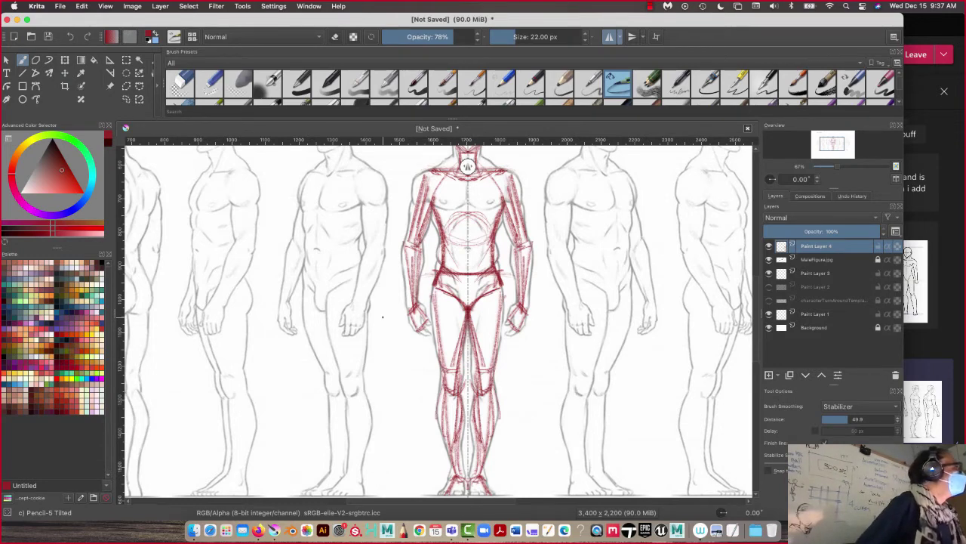
{"action": "mouse_move", "coordinate": [383, 402]}
{"action": "left_mouse_down"}
{"action": "mouse_move", "coordinate": [410, 250]}
{"action": "mouse_move", "coordinate": [492, 276]}
{"action": "left_mouse_up"}
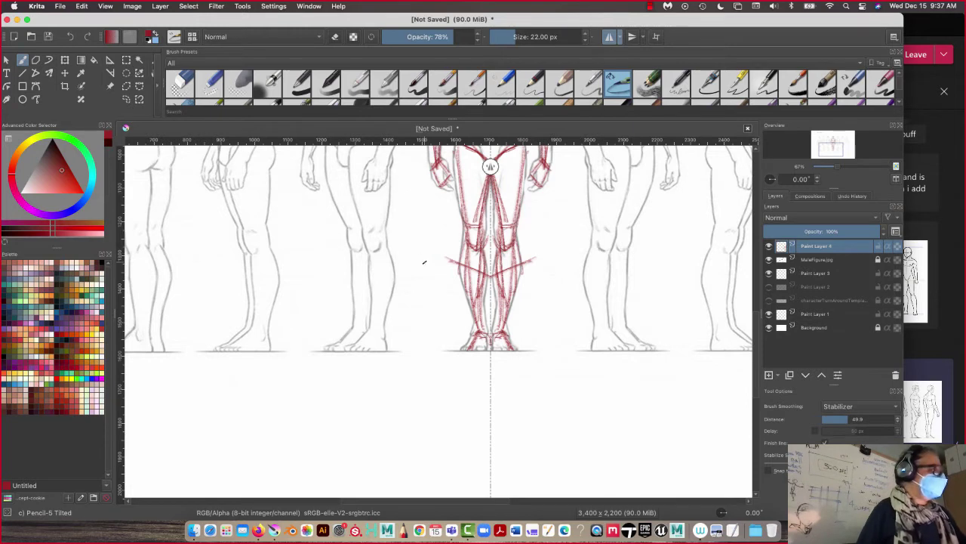
{"action": "mouse_move", "coordinate": [460, 250]}
{"action": "left_mouse_down"}
{"action": "mouse_move", "coordinate": [459, 267]}
{"action": "mouse_move", "coordinate": [485, 279]}
{"action": "left_mouse_up"}
Sketch a mirrored simplified lower leg with a slanted calf line and foot beside the front-view figure's legs.
{"action": "left_click_drag", "start_coordinate": [431, 255], "coordinate": [421, 315]}
{"action": "left_click_drag", "start_coordinate": [437, 279], "coordinate": [413, 281]}
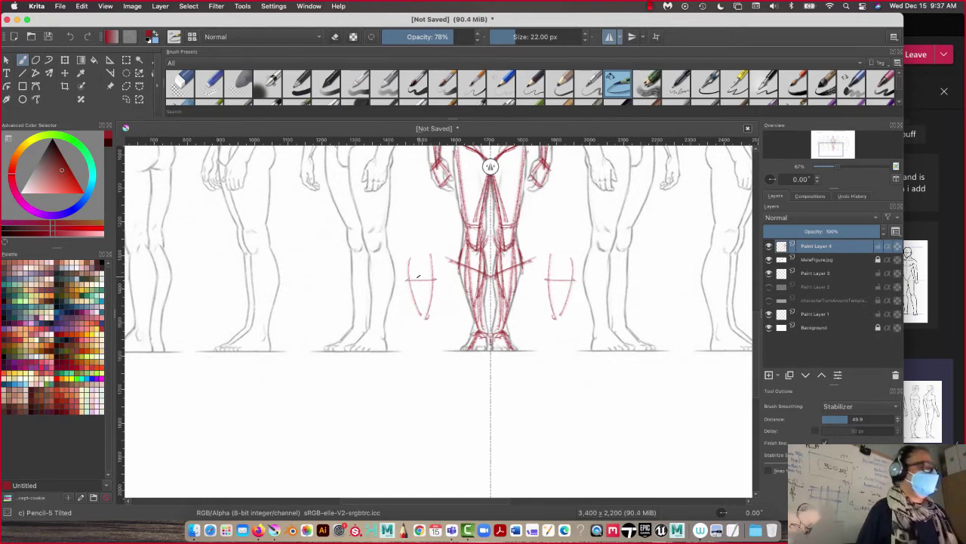
{"action": "mouse_move", "coordinate": [436, 288]}
{"action": "left_mouse_down"}
{"action": "mouse_move", "coordinate": [406, 270]}
{"action": "mouse_move", "coordinate": [420, 314]}
{"action": "left_mouse_up"}
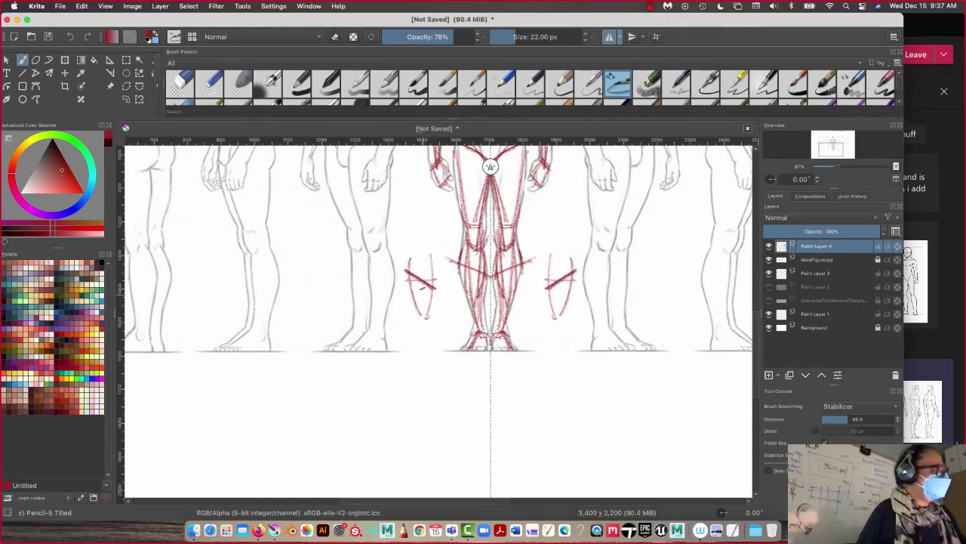
{"action": "left_click_drag", "start_coordinate": [430, 255], "coordinate": [424, 336]}
{"action": "mouse_move", "coordinate": [432, 300]}
{"action": "left_mouse_down"}
{"action": "mouse_move", "coordinate": [419, 338]}
{"action": "mouse_move", "coordinate": [430, 337]}
{"action": "mouse_move", "coordinate": [417, 334]}
{"action": "mouse_move", "coordinate": [431, 333]}
{"action": "left_mouse_up"}
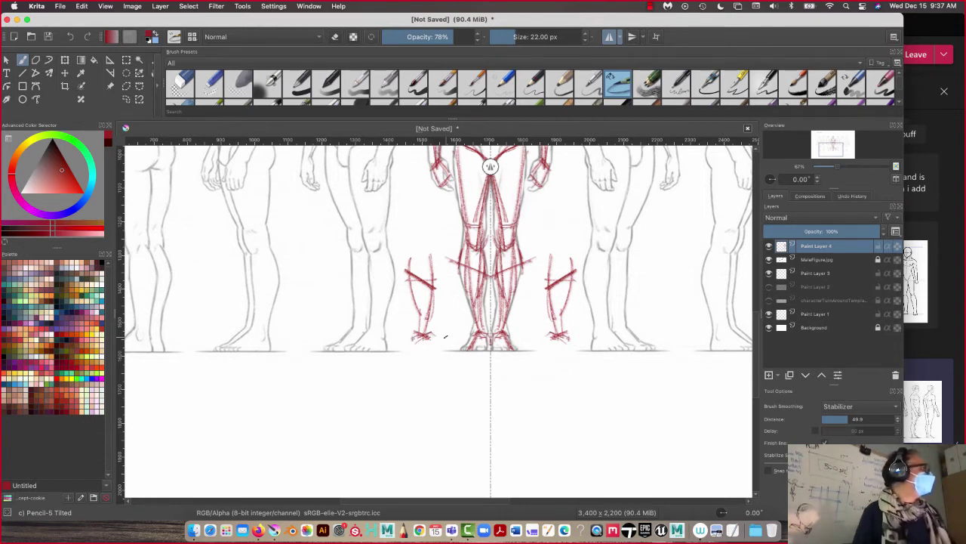
{"action": "left_click_drag", "start_coordinate": [412, 294], "coordinate": [416, 325]}
{"action": "left_click_drag", "start_coordinate": [410, 278], "coordinate": [414, 329]}
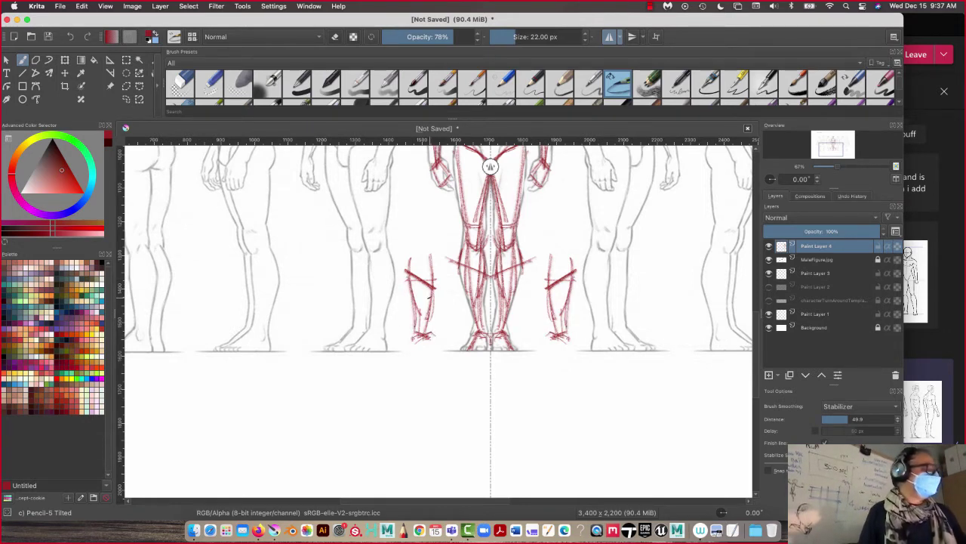
Sketch the mirrored rounded shoulder muscles and upper-arm contours down to the elbows of the front-view figure.
{"action": "scroll", "coordinate": [474, 257], "scroll_direction": "up", "scroll_amount": 10}
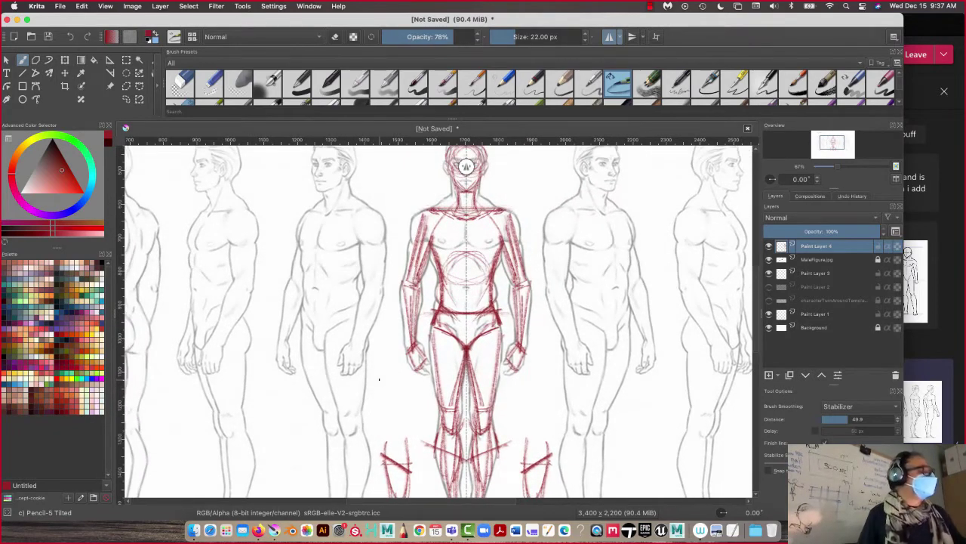
{"action": "left_click_drag", "start_coordinate": [422, 216], "coordinate": [413, 253]}
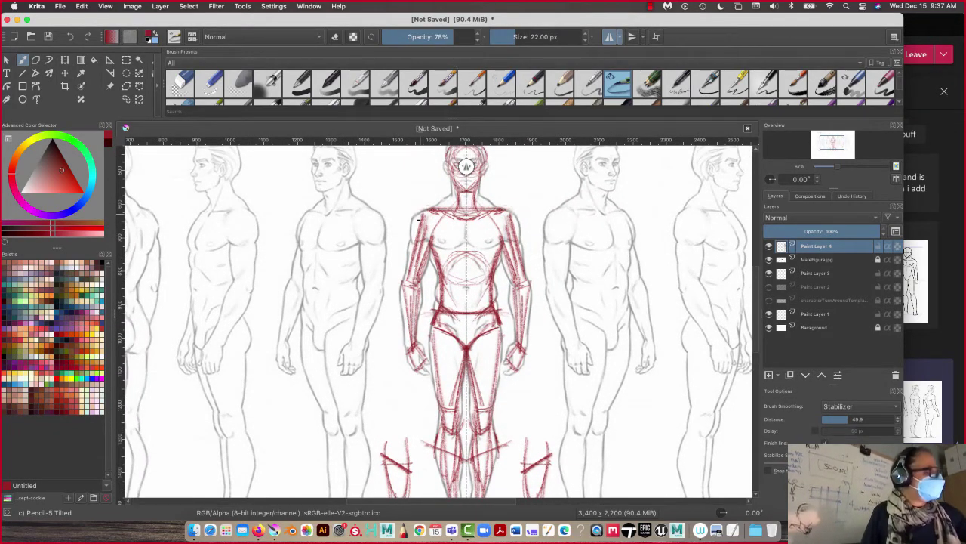
{"action": "mouse_move", "coordinate": [419, 220]}
{"action": "left_mouse_down"}
{"action": "mouse_move", "coordinate": [417, 248]}
{"action": "mouse_move", "coordinate": [416, 222]}
{"action": "mouse_move", "coordinate": [439, 207]}
{"action": "mouse_move", "coordinate": [414, 286]}
{"action": "left_mouse_up"}
{"action": "left_click_drag", "start_coordinate": [430, 248], "coordinate": [417, 285]}
{"action": "left_click_drag", "start_coordinate": [415, 244], "coordinate": [408, 290]}
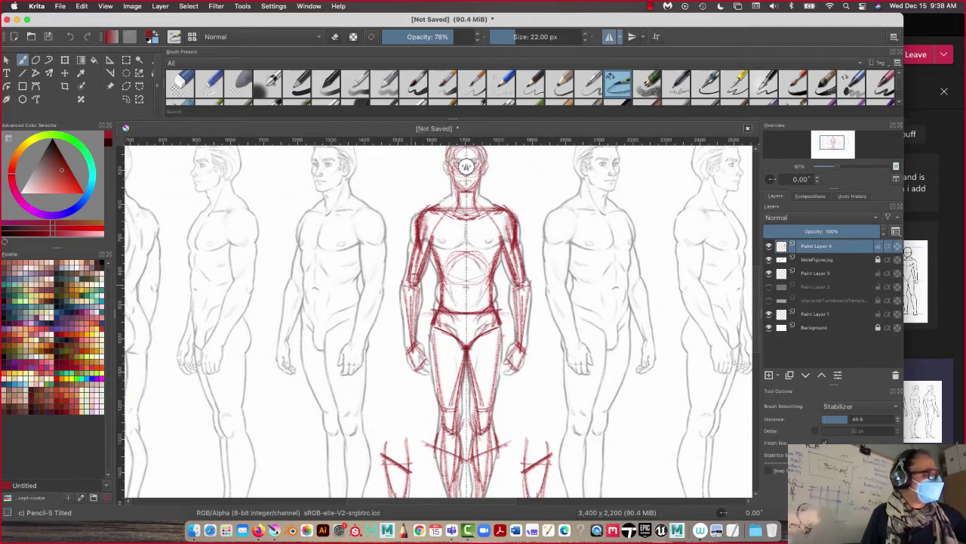
Fade the MaleFigure.jpg layer to 22% opacity and reinforce the mirrored face and head outline on Paint Layer 4.
{"action": "left_click", "coordinate": [846, 259]}
{"action": "left_click_drag", "start_coordinate": [807, 231], "coordinate": [790, 232]}
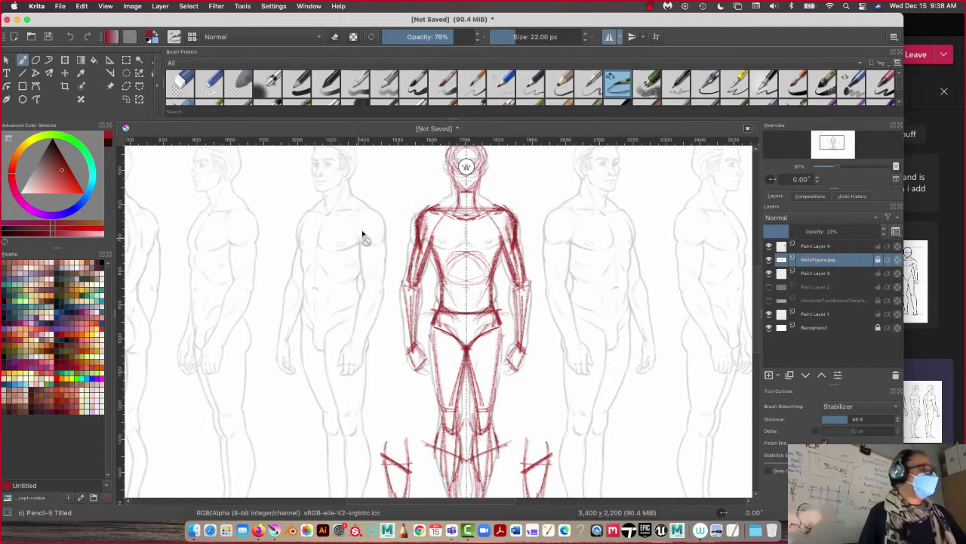
{"action": "left_click_drag", "start_coordinate": [342, 282], "coordinate": [330, 342]}
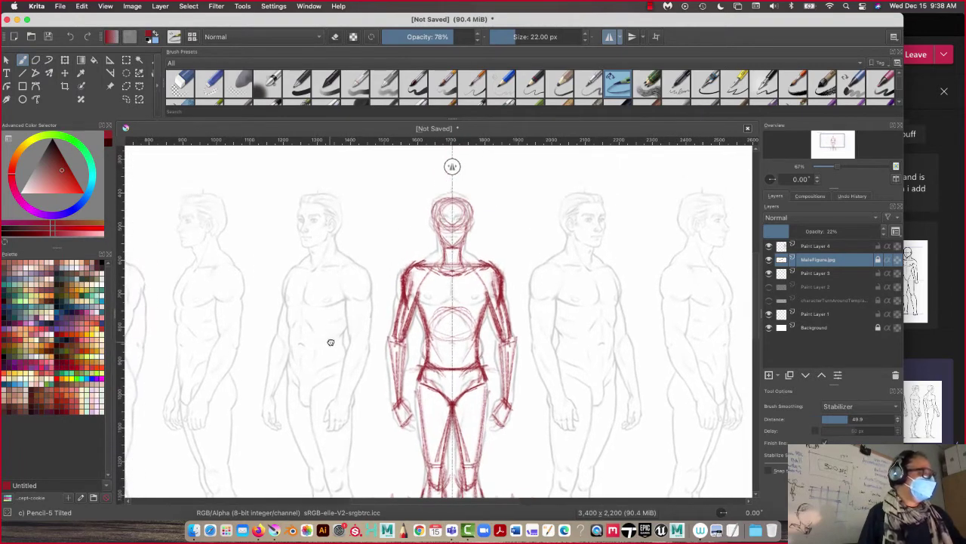
{"action": "left_click", "coordinate": [819, 246]}
{"action": "mouse_move", "coordinate": [437, 213]}
{"action": "left_mouse_down"}
{"action": "mouse_move", "coordinate": [438, 235]}
{"action": "mouse_move", "coordinate": [457, 251]}
{"action": "left_mouse_up"}
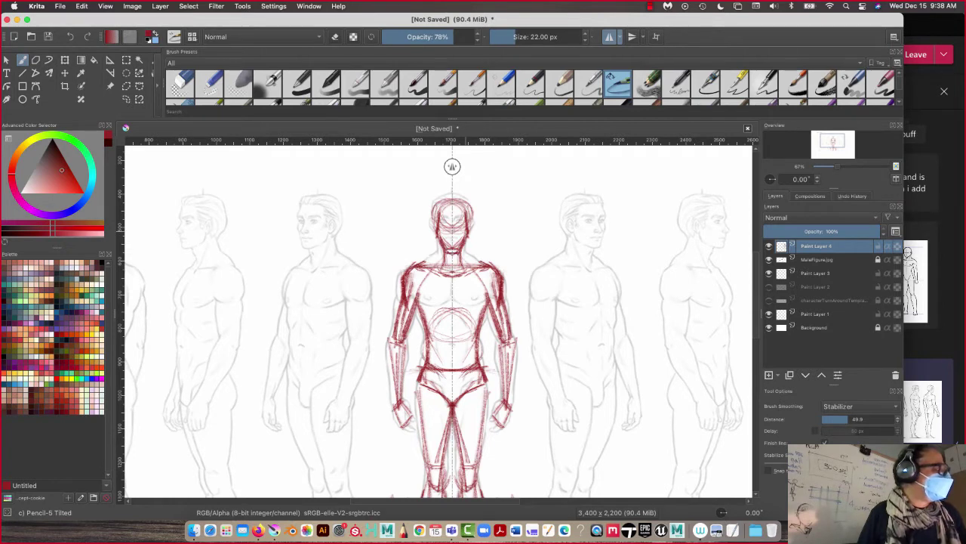
{"action": "mouse_move", "coordinate": [453, 203]}
{"action": "left_mouse_down"}
{"action": "mouse_move", "coordinate": [467, 212]}
{"action": "mouse_move", "coordinate": [453, 201]}
{"action": "left_mouse_up"}
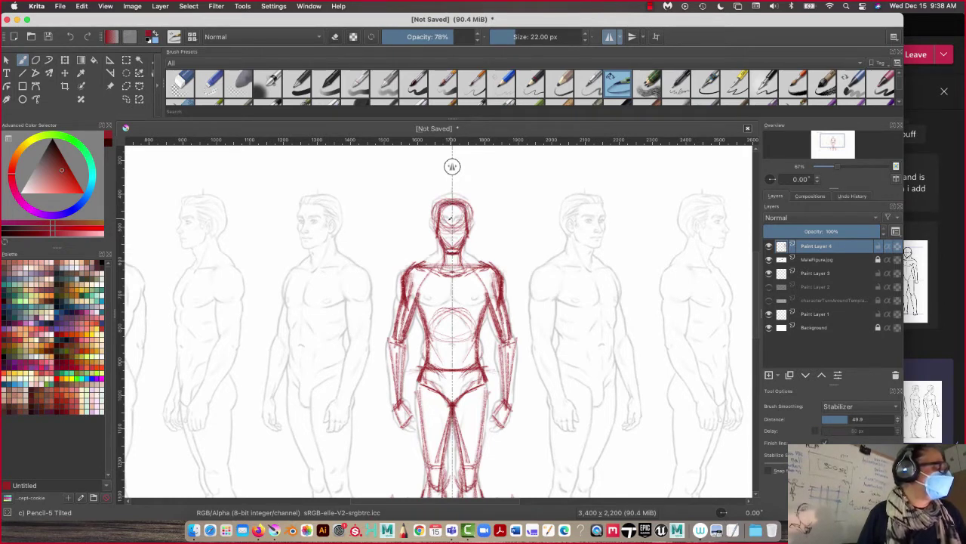
Turn off horizontal mirroring and sketch side-swept hair across the forehead and a small mouth on the face.
{"action": "left_click", "coordinate": [609, 37]}
{"action": "mouse_move", "coordinate": [444, 209]}
{"action": "left_mouse_down"}
{"action": "mouse_move", "coordinate": [470, 229]}
{"action": "mouse_move", "coordinate": [466, 221]}
{"action": "left_mouse_up"}
{"action": "left_click_drag", "start_coordinate": [451, 205], "coordinate": [474, 223]}
{"action": "mouse_move", "coordinate": [460, 206]}
{"action": "left_mouse_down"}
{"action": "mouse_move", "coordinate": [471, 227]}
{"action": "mouse_move", "coordinate": [438, 225]}
{"action": "left_mouse_up"}
{"action": "left_click_drag", "start_coordinate": [445, 214], "coordinate": [437, 226]}
{"action": "left_click_drag", "start_coordinate": [444, 214], "coordinate": [433, 227]}
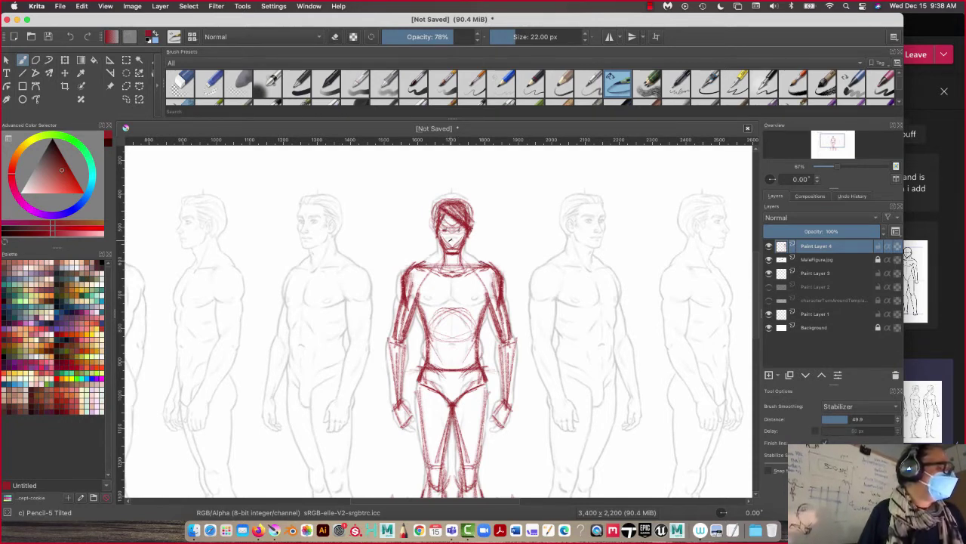
{"action": "left_click_drag", "start_coordinate": [449, 239], "coordinate": [457, 242]}
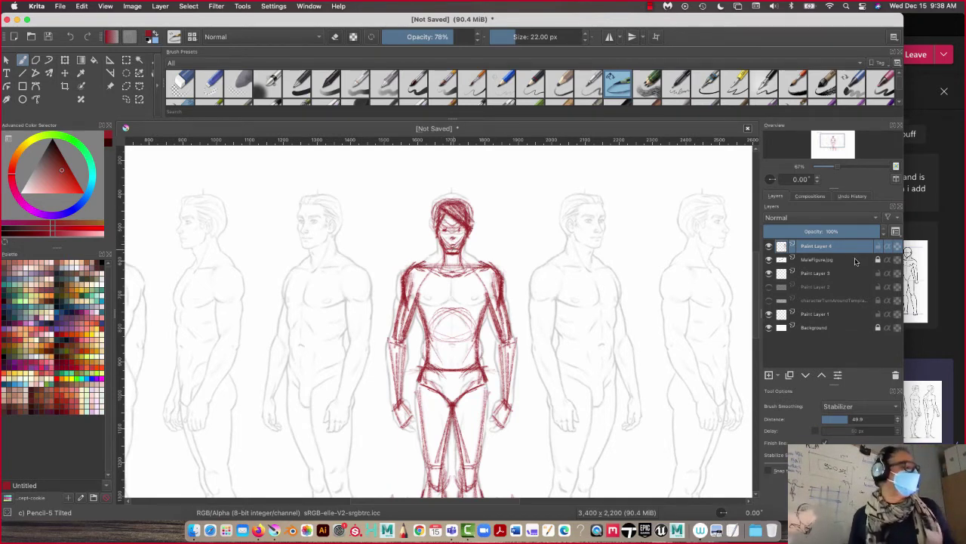
Hide Paint Layer 3 and the MaleFigure.jpg layer, and sketch light guide lines across the figure's shoulders.
{"action": "left_click", "coordinate": [769, 273]}
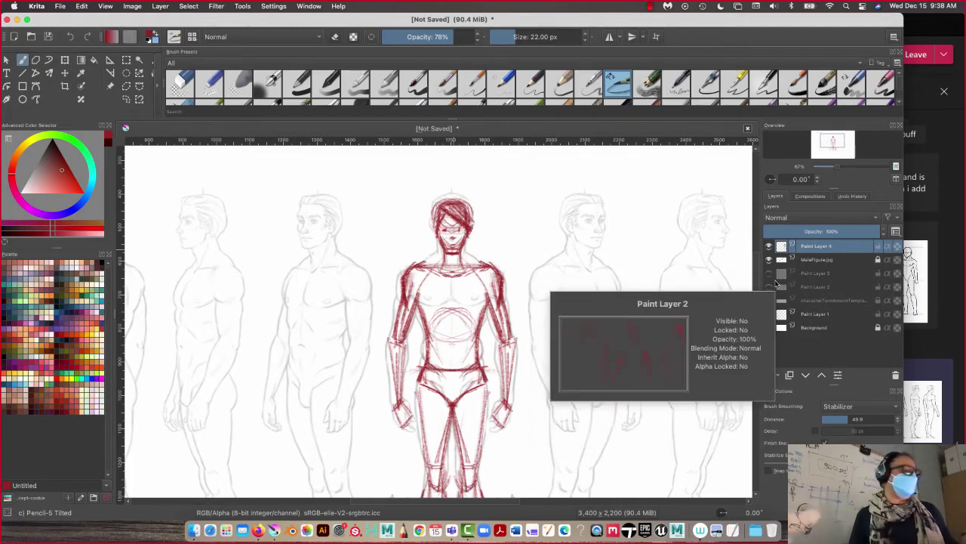
{"action": "left_click", "coordinate": [769, 259]}
{"action": "left_click_drag", "start_coordinate": [268, 320], "coordinate": [266, 270]}
{"action": "key", "text": "super+0"}
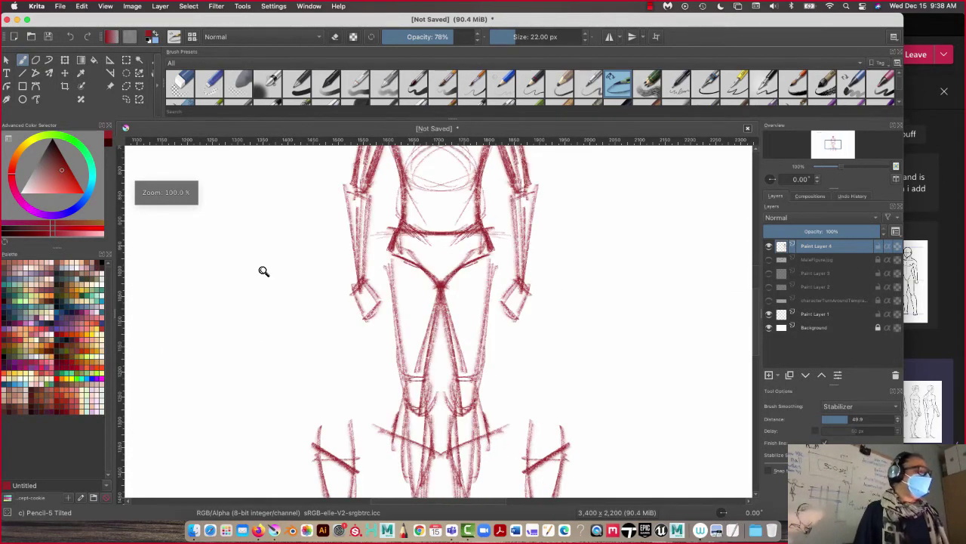
{"action": "key", "text": "super+minus"}
{"action": "key", "text": "super+minus"}
{"action": "key", "text": "super+minus"}
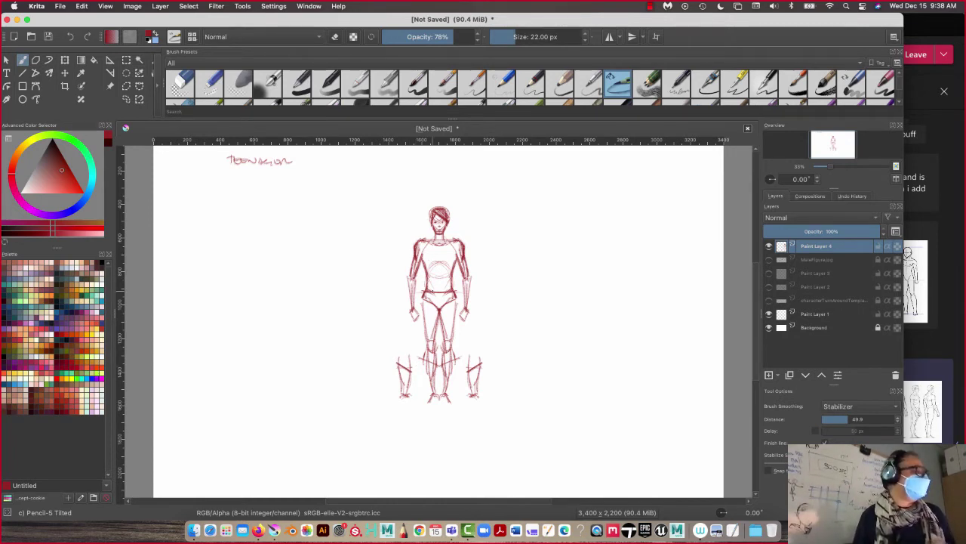
{"action": "mouse_move", "coordinate": [475, 248]}
{"action": "left_mouse_down"}
{"action": "mouse_move", "coordinate": [389, 248]}
{"action": "mouse_move", "coordinate": [480, 246]}
{"action": "left_mouse_up"}
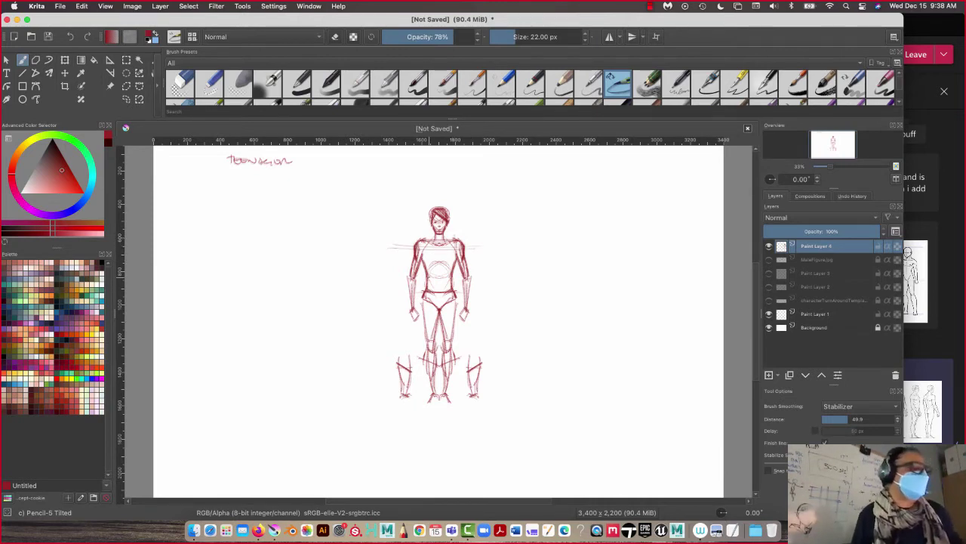
Lower the opacity of Paint Layer 4 to fade the red sketch and add a new paint layer above it.
{"action": "left_click_drag", "start_coordinate": [842, 232], "coordinate": [827, 232]}
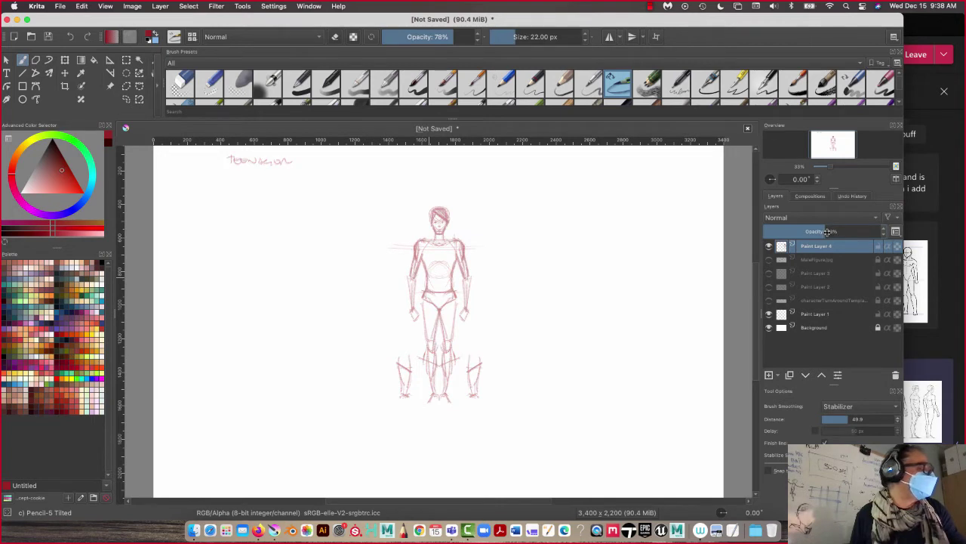
{"action": "left_click", "coordinate": [769, 246]}
{"action": "left_click", "coordinate": [769, 374]}
{"action": "left_click", "coordinate": [770, 259]}
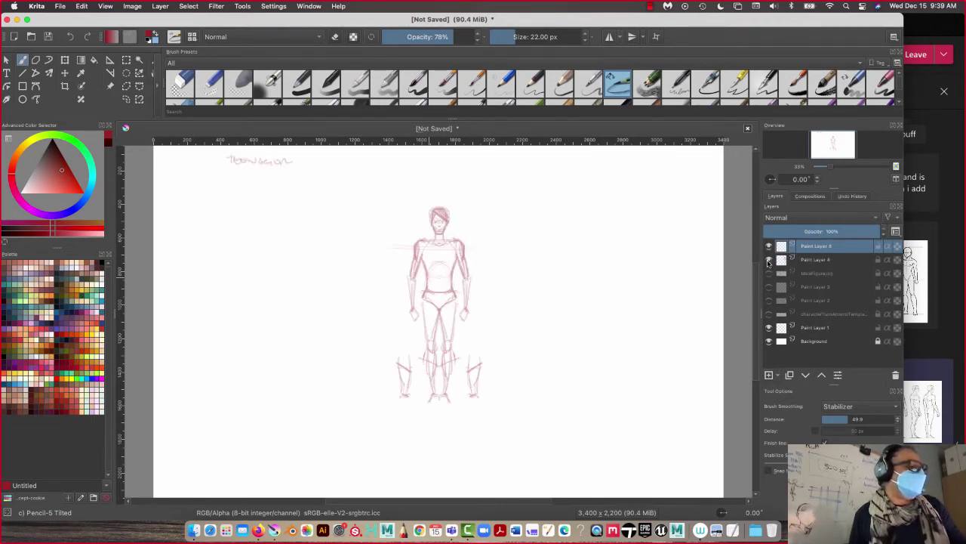
Turn horizontal mirroring back on and lock the mirror's X line at the figure's centre.
{"action": "key", "text": "super+equal"}
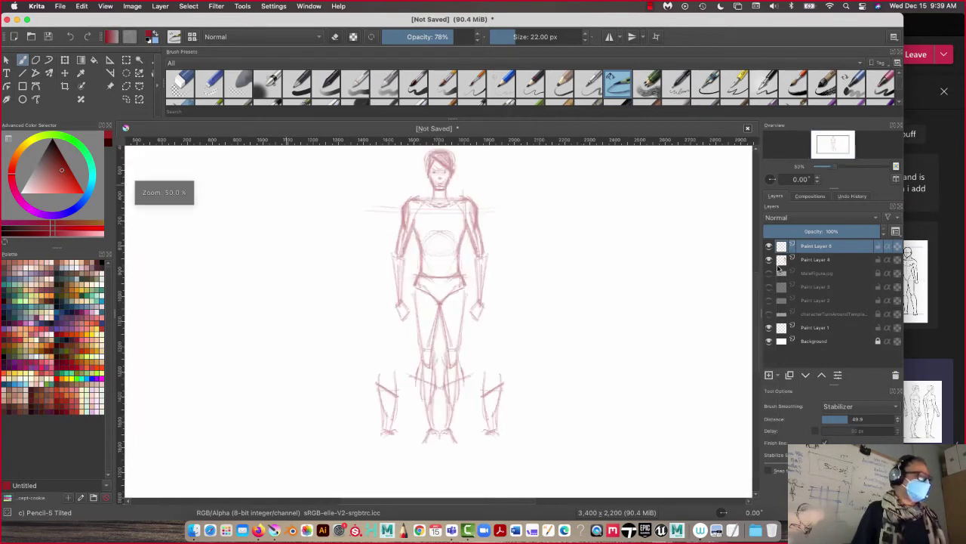
{"action": "left_click", "coordinate": [611, 39]}
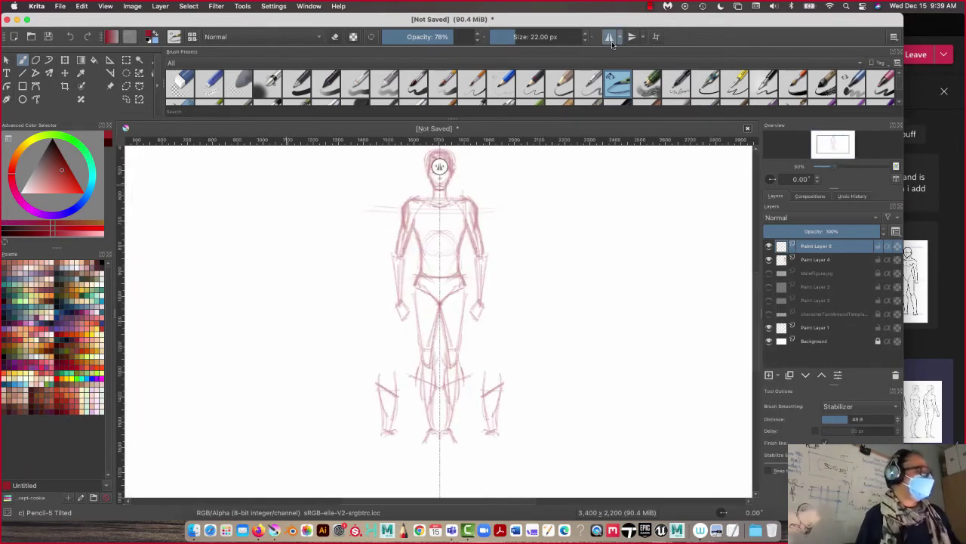
{"action": "mouse_move", "coordinate": [300, 295]}
{"action": "left_mouse_down"}
{"action": "mouse_move", "coordinate": [302, 373]}
{"action": "mouse_move", "coordinate": [310, 334]}
{"action": "left_mouse_up"}
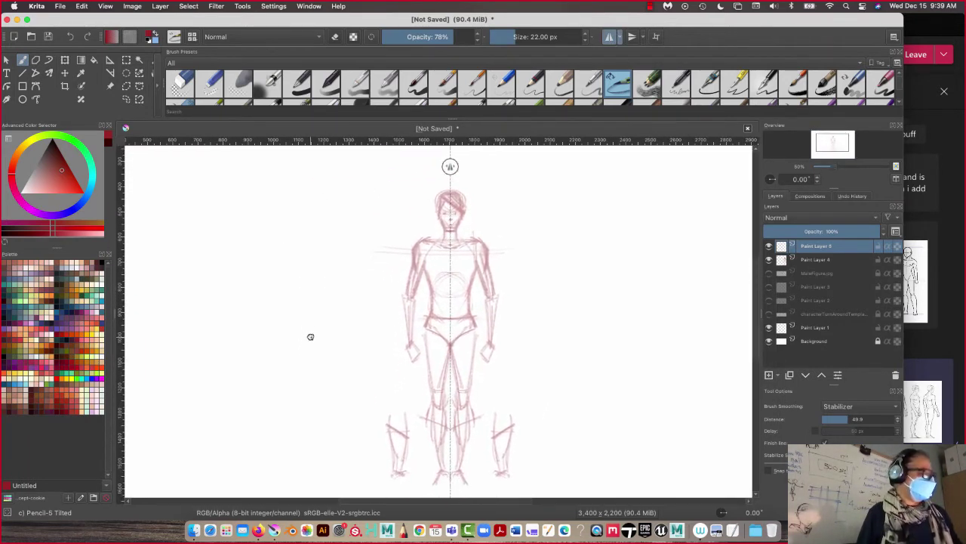
{"action": "left_click", "coordinate": [619, 37]}
{"action": "left_click", "coordinate": [618, 65]}
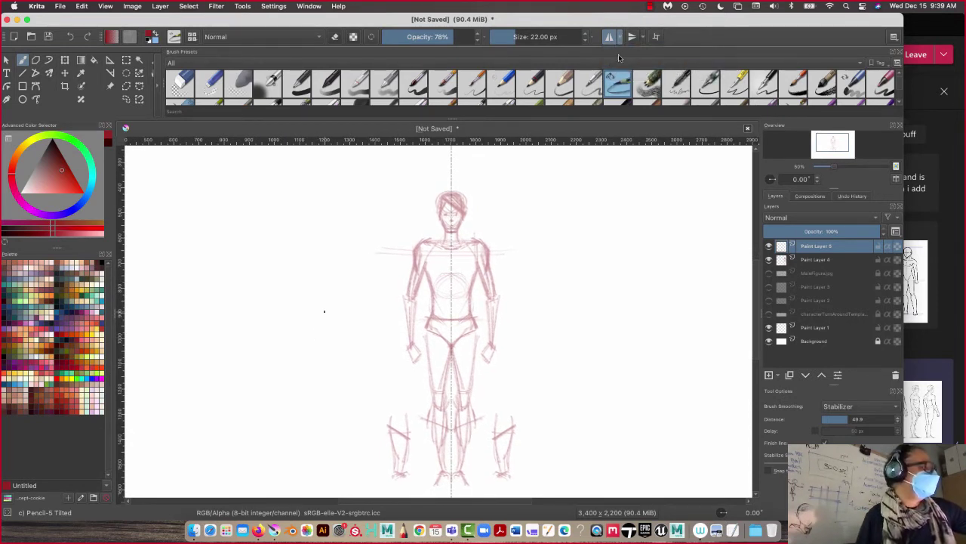
{"action": "left_click", "coordinate": [621, 38]}
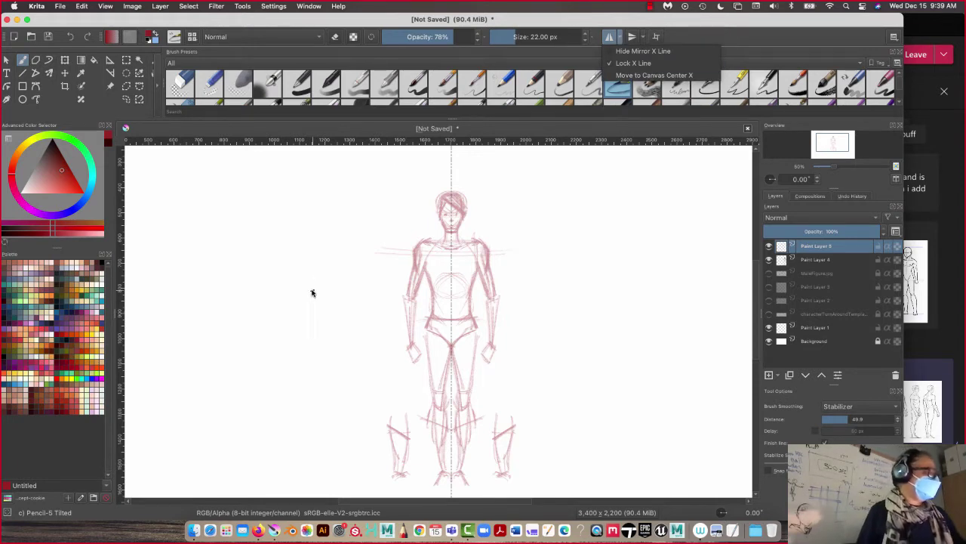
{"action": "left_click", "coordinate": [465, 251]}
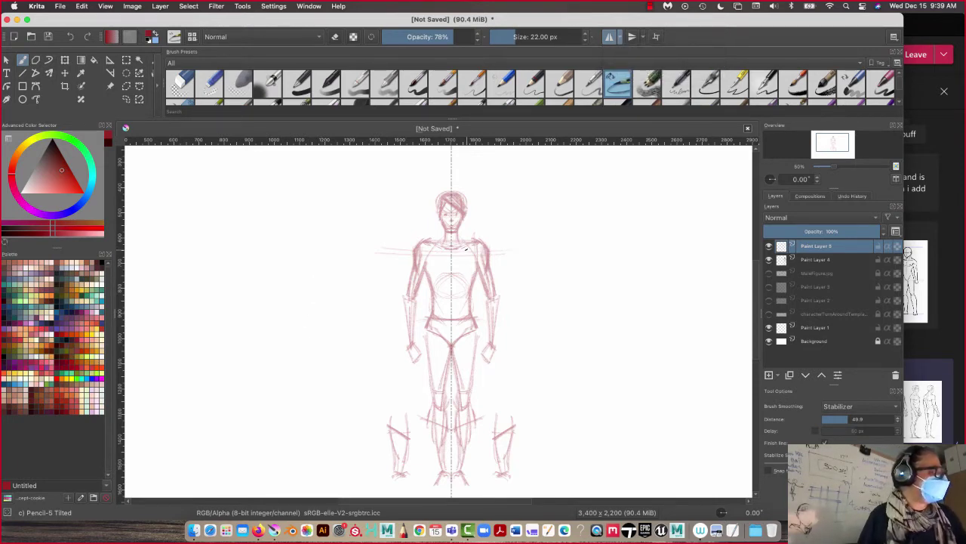
Add another paint layer on top and scribble a mirrored red zigzag on both sides of the figure.
{"action": "left_click", "coordinate": [769, 375]}
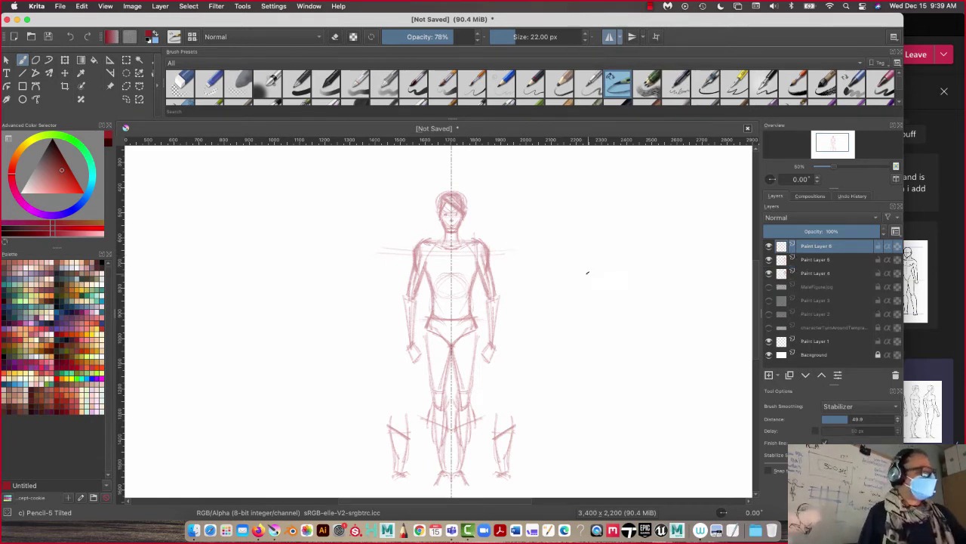
{"action": "left_click_drag", "start_coordinate": [587, 273], "coordinate": [580, 364]}
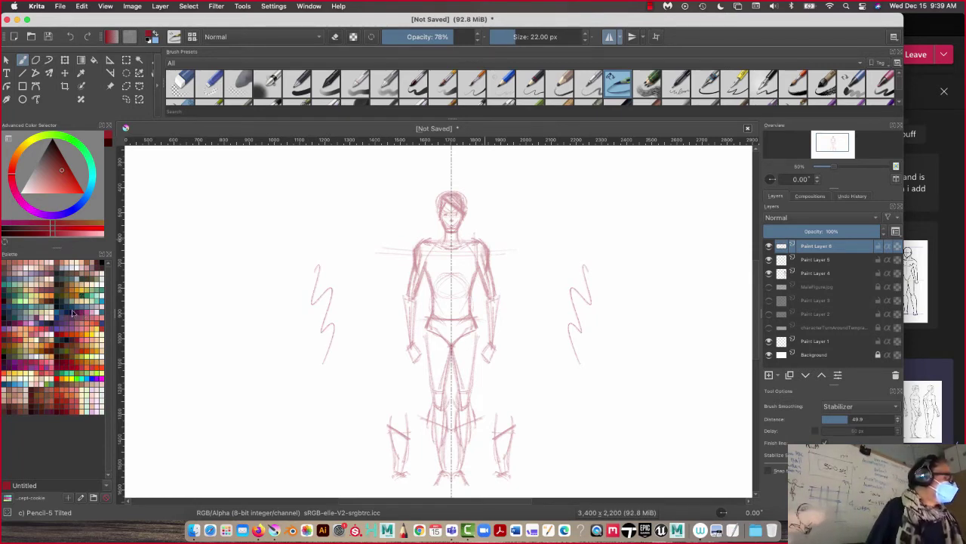
Pick a dark blue from the palette and outline a mirrored egg-shaped ribcage over the figure's chest.
{"action": "left_click", "coordinate": [66, 312]}
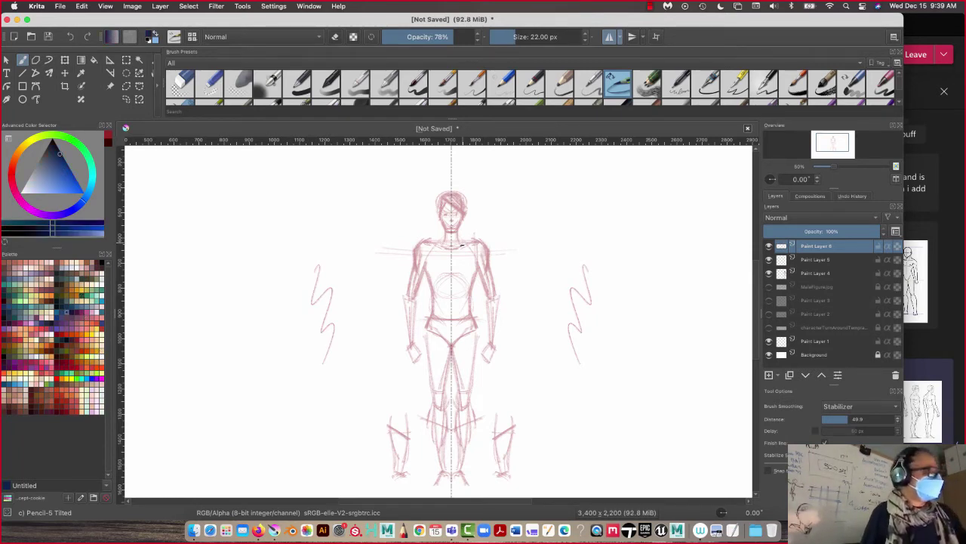
{"action": "mouse_move", "coordinate": [462, 241]}
{"action": "left_mouse_down"}
{"action": "mouse_move", "coordinate": [473, 276]}
{"action": "mouse_move", "coordinate": [461, 242]}
{"action": "mouse_move", "coordinate": [473, 272]}
{"action": "mouse_move", "coordinate": [461, 242]}
{"action": "mouse_move", "coordinate": [470, 284]}
{"action": "mouse_move", "coordinate": [471, 274]}
{"action": "mouse_move", "coordinate": [467, 290]}
{"action": "mouse_move", "coordinate": [438, 281]}
{"action": "left_mouse_up"}
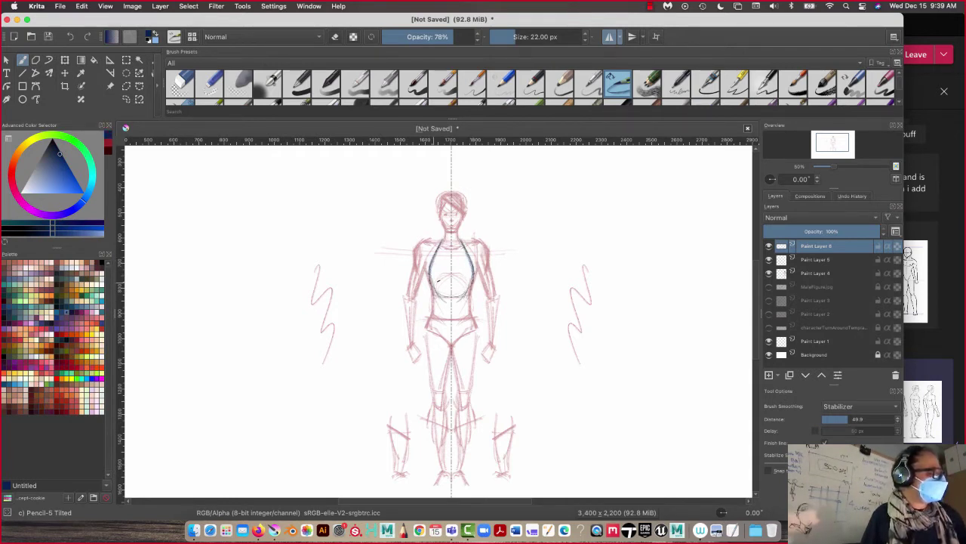
{"action": "mouse_move", "coordinate": [453, 242]}
{"action": "left_mouse_down"}
{"action": "mouse_move", "coordinate": [465, 247]}
{"action": "mouse_move", "coordinate": [471, 282]}
{"action": "mouse_move", "coordinate": [452, 298]}
{"action": "left_mouse_up"}
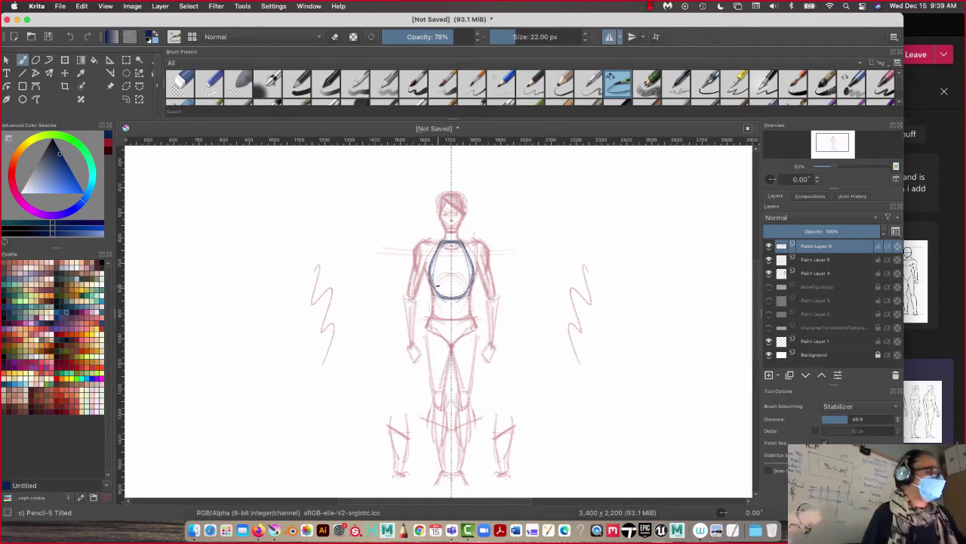
Draw mirrored waist curves below the ribcage, plus the central sternum line and the rib arch inside it.
{"action": "left_click_drag", "start_coordinate": [465, 292], "coordinate": [470, 314]}
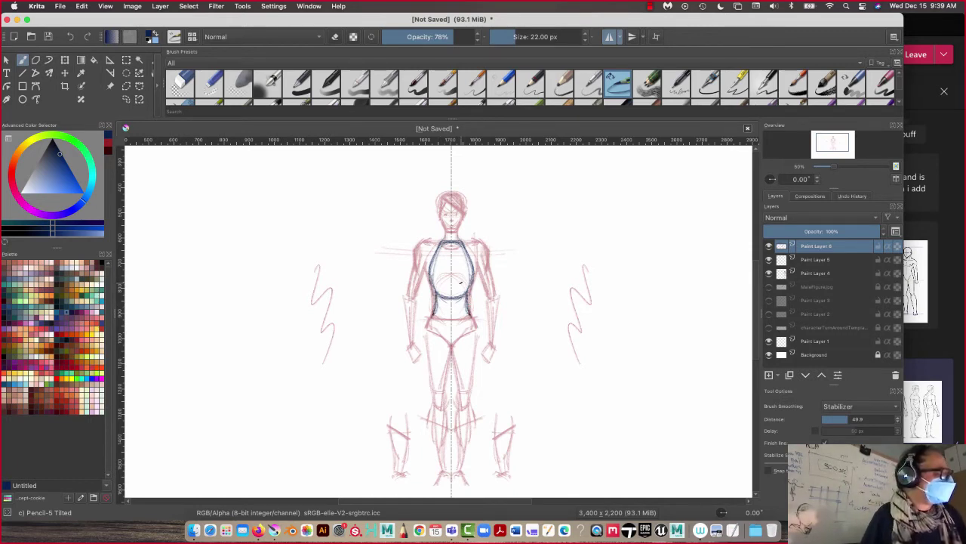
{"action": "left_click_drag", "start_coordinate": [452, 274], "coordinate": [468, 289]}
{"action": "left_click_drag", "start_coordinate": [453, 274], "coordinate": [468, 290]}
{"action": "left_click_drag", "start_coordinate": [451, 249], "coordinate": [451, 276]}
{"action": "left_click_drag", "start_coordinate": [451, 250], "coordinate": [451, 276]}
{"action": "mouse_move", "coordinate": [451, 253]}
{"action": "left_mouse_down"}
{"action": "mouse_move", "coordinate": [452, 276]}
{"action": "mouse_move", "coordinate": [467, 290]}
{"action": "left_mouse_up"}
Outline the mirrored hips, thighs, lower legs and feet in blue over the faded red sketch.
{"action": "mouse_move", "coordinate": [452, 323]}
{"action": "left_mouse_down"}
{"action": "mouse_move", "coordinate": [470, 318]}
{"action": "mouse_move", "coordinate": [476, 330]}
{"action": "mouse_move", "coordinate": [456, 344]}
{"action": "mouse_move", "coordinate": [463, 392]}
{"action": "left_mouse_up"}
{"action": "left_click_drag", "start_coordinate": [453, 345], "coordinate": [462, 392]}
{"action": "left_click_drag", "start_coordinate": [453, 345], "coordinate": [463, 387]}
{"action": "mouse_move", "coordinate": [477, 327]}
{"action": "left_mouse_down"}
{"action": "mouse_move", "coordinate": [461, 404]}
{"action": "mouse_move", "coordinate": [461, 387]}
{"action": "mouse_move", "coordinate": [469, 446]}
{"action": "left_mouse_up"}
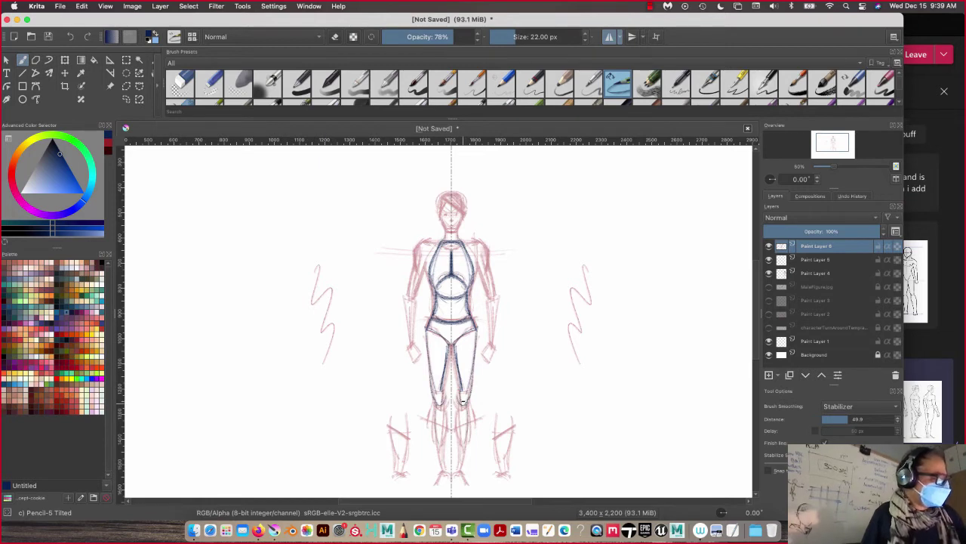
{"action": "left_click_drag", "start_coordinate": [467, 401], "coordinate": [464, 487]}
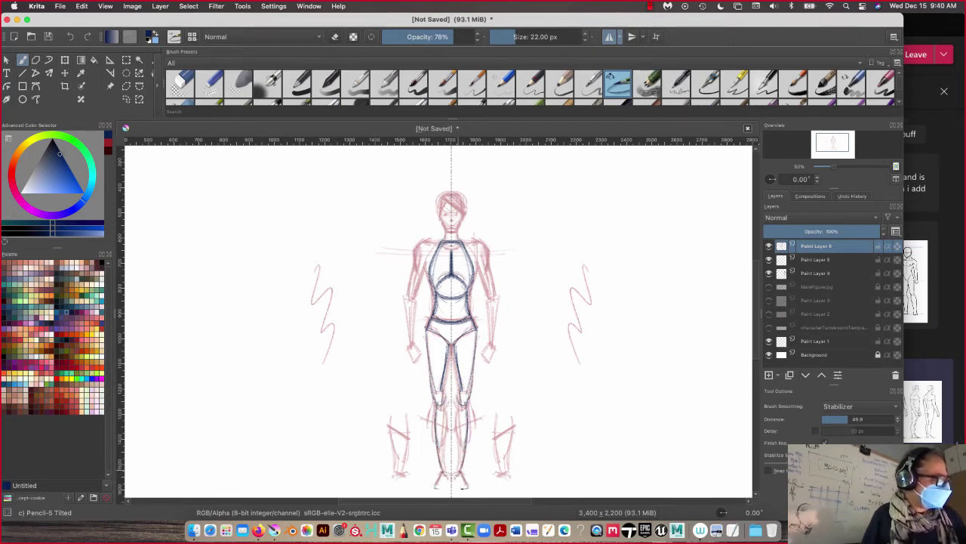
{"action": "mouse_move", "coordinate": [458, 401]}
{"action": "left_mouse_down"}
{"action": "mouse_move", "coordinate": [455, 438]}
{"action": "mouse_move", "coordinate": [468, 455]}
{"action": "left_mouse_up"}
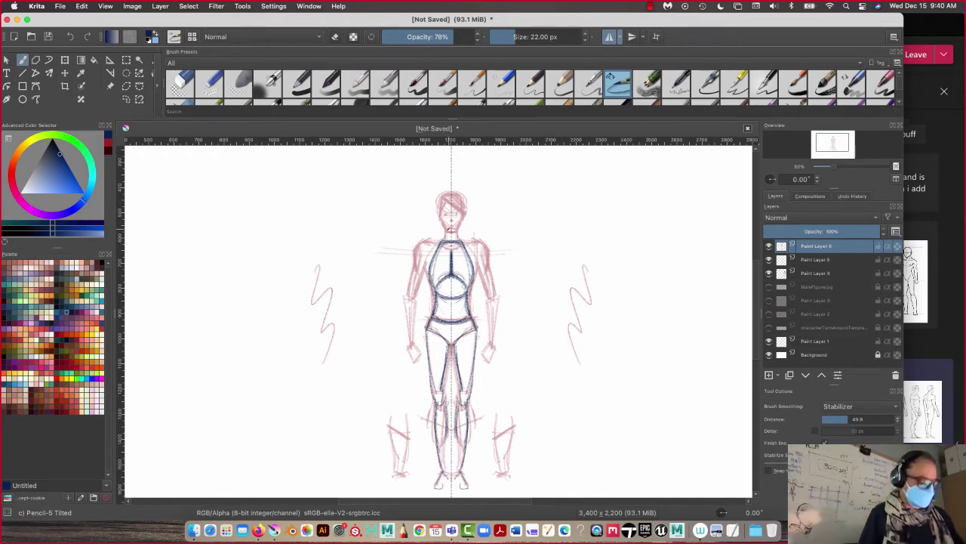
Trace mirrored blue shoulder and arm lines from the ribcage's upper edge down to the wrists.
{"action": "key", "text": "super+plus"}
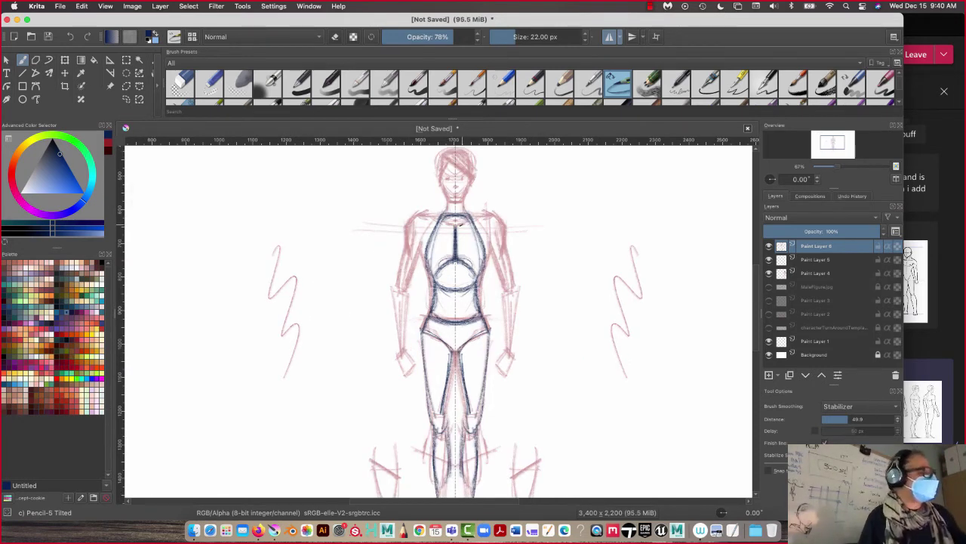
{"action": "mouse_move", "coordinate": [475, 220]}
{"action": "left_mouse_down"}
{"action": "mouse_move", "coordinate": [485, 220]}
{"action": "mouse_move", "coordinate": [486, 245]}
{"action": "mouse_move", "coordinate": [490, 229]}
{"action": "mouse_move", "coordinate": [504, 284]}
{"action": "left_mouse_up"}
{"action": "mouse_move", "coordinate": [487, 236]}
{"action": "left_mouse_down"}
{"action": "mouse_move", "coordinate": [504, 286]}
{"action": "mouse_move", "coordinate": [504, 351]}
{"action": "left_mouse_up"}
{"action": "mouse_move", "coordinate": [504, 283]}
{"action": "left_mouse_down"}
{"action": "mouse_move", "coordinate": [503, 332]}
{"action": "mouse_move", "coordinate": [506, 305]}
{"action": "left_mouse_up"}
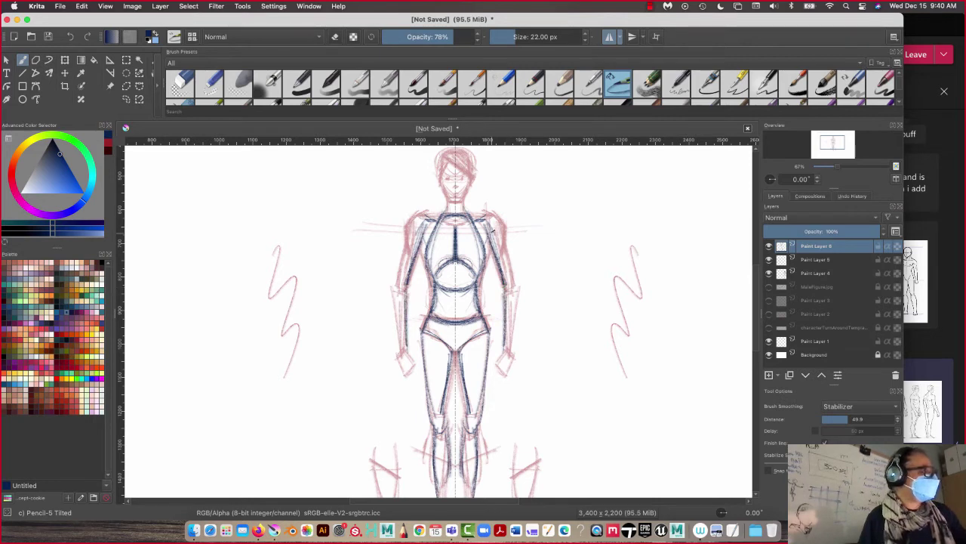
Complete the mirrored upper-arm and forearm shapes, including the shoulder and elbow ends, and sketch the hands.
{"action": "left_click_drag", "start_coordinate": [494, 231], "coordinate": [481, 233]}
{"action": "mouse_move", "coordinate": [497, 226]}
{"action": "left_mouse_down"}
{"action": "mouse_move", "coordinate": [483, 231]}
{"action": "mouse_move", "coordinate": [506, 281]}
{"action": "mouse_move", "coordinate": [484, 231]}
{"action": "mouse_move", "coordinate": [505, 283]}
{"action": "mouse_move", "coordinate": [497, 290]}
{"action": "left_mouse_up"}
{"action": "left_click_drag", "start_coordinate": [497, 289], "coordinate": [505, 338]}
{"action": "left_click_drag", "start_coordinate": [513, 286], "coordinate": [507, 346]}
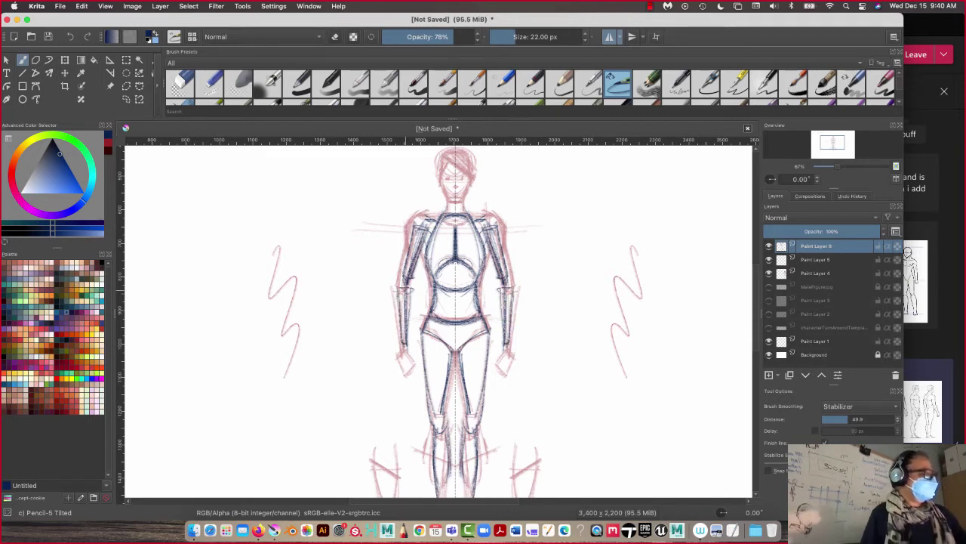
{"action": "left_click_drag", "start_coordinate": [398, 288], "coordinate": [405, 338]}
{"action": "left_click_drag", "start_coordinate": [411, 290], "coordinate": [401, 367]}
Sketch the mirrored neck sides and the neck base above the ribcage.
{"action": "left_click_drag", "start_coordinate": [462, 204], "coordinate": [467, 221]}
{"action": "left_click_drag", "start_coordinate": [463, 204], "coordinate": [455, 210]}
{"action": "left_click_drag", "start_coordinate": [462, 205], "coordinate": [456, 225]}
Draw mirrored rounded kneecaps at the lower ends of the thighs.
{"action": "left_click_drag", "start_coordinate": [295, 363], "coordinate": [300, 264]}
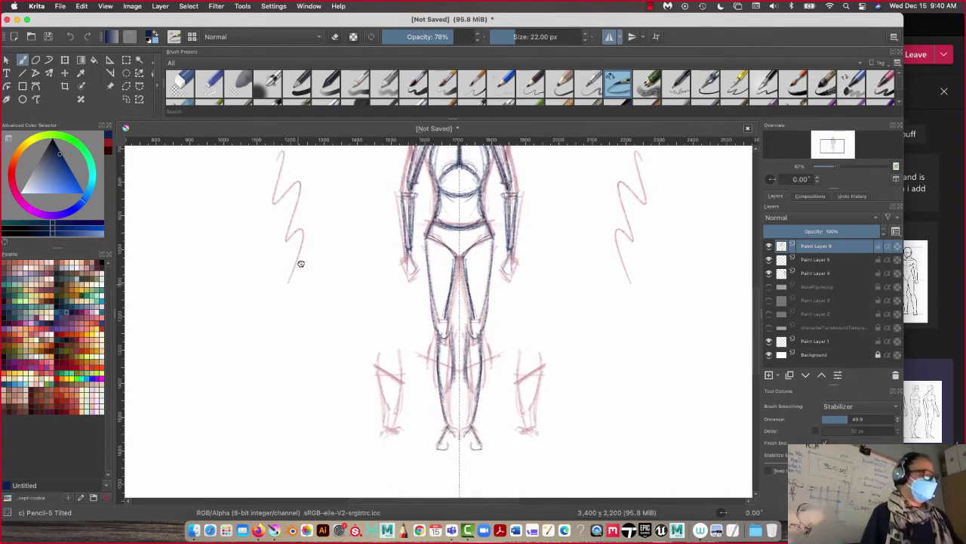
{"action": "left_click_drag", "start_coordinate": [437, 317], "coordinate": [449, 329]}
{"action": "left_click_drag", "start_coordinate": [431, 321], "coordinate": [449, 333]}
{"action": "left_click_drag", "start_coordinate": [450, 323], "coordinate": [443, 337]}
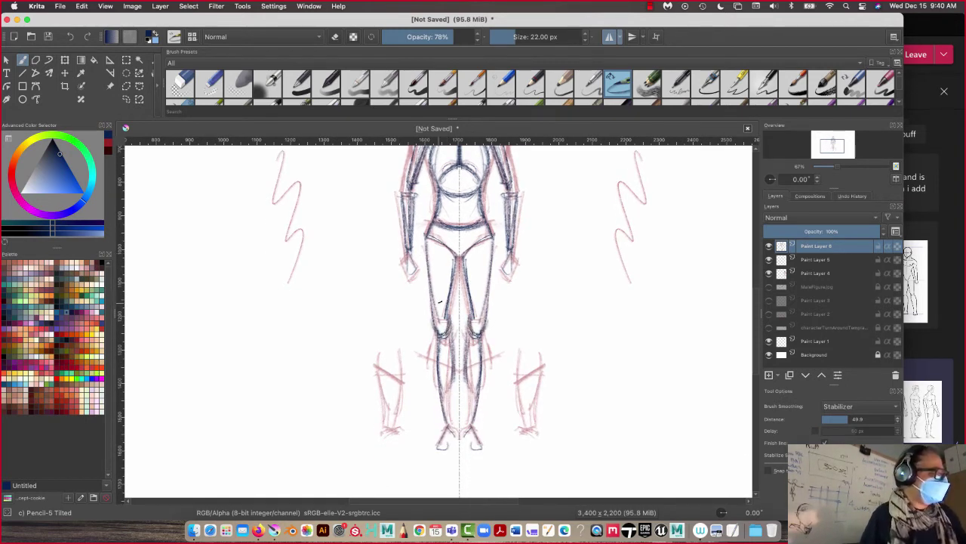
Reinforce the mirrored inner thigh and calf lines and define the ankles and feet.
{"action": "left_click_drag", "start_coordinate": [451, 295], "coordinate": [449, 335]}
{"action": "left_click_drag", "start_coordinate": [452, 299], "coordinate": [447, 330]}
{"action": "mouse_move", "coordinate": [454, 256]}
{"action": "left_mouse_down"}
{"action": "mouse_move", "coordinate": [465, 261]}
{"action": "mouse_move", "coordinate": [452, 295]}
{"action": "left_mouse_up"}
{"action": "mouse_move", "coordinate": [453, 256]}
{"action": "left_mouse_down"}
{"action": "mouse_move", "coordinate": [430, 238]}
{"action": "mouse_move", "coordinate": [481, 222]}
{"action": "mouse_move", "coordinate": [428, 238]}
{"action": "mouse_move", "coordinate": [452, 290]}
{"action": "mouse_move", "coordinate": [443, 322]}
{"action": "mouse_move", "coordinate": [451, 404]}
{"action": "mouse_move", "coordinate": [435, 363]}
{"action": "mouse_move", "coordinate": [456, 450]}
{"action": "left_mouse_up"}
{"action": "mouse_move", "coordinate": [456, 427]}
{"action": "left_mouse_down"}
{"action": "mouse_move", "coordinate": [453, 449]}
{"action": "mouse_move", "coordinate": [440, 449]}
{"action": "left_mouse_up"}
{"action": "left_click_drag", "start_coordinate": [456, 432], "coordinate": [442, 435]}
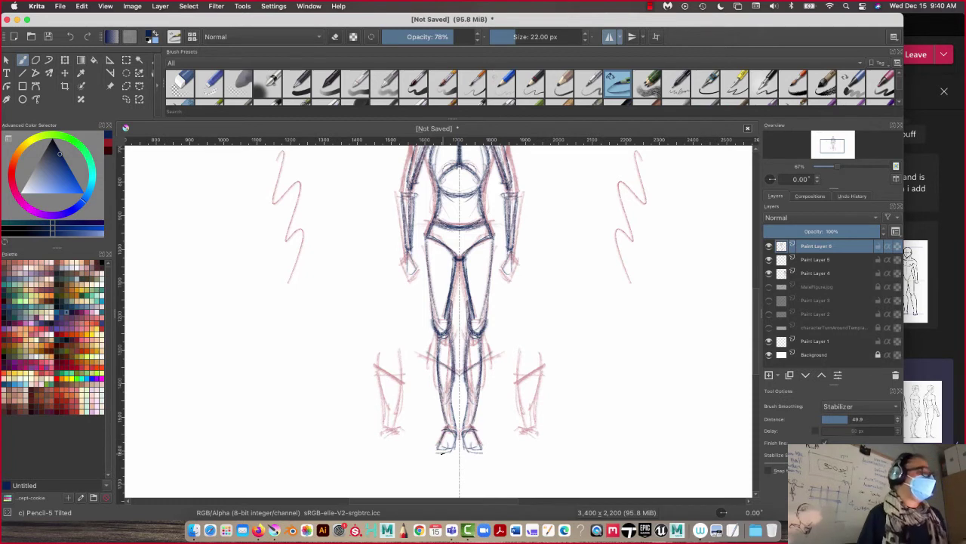
Draw a blue circle for the skull with mirrored jaw lines tapering to the chin.
{"action": "left_click_drag", "start_coordinate": [324, 252], "coordinate": [337, 380]}
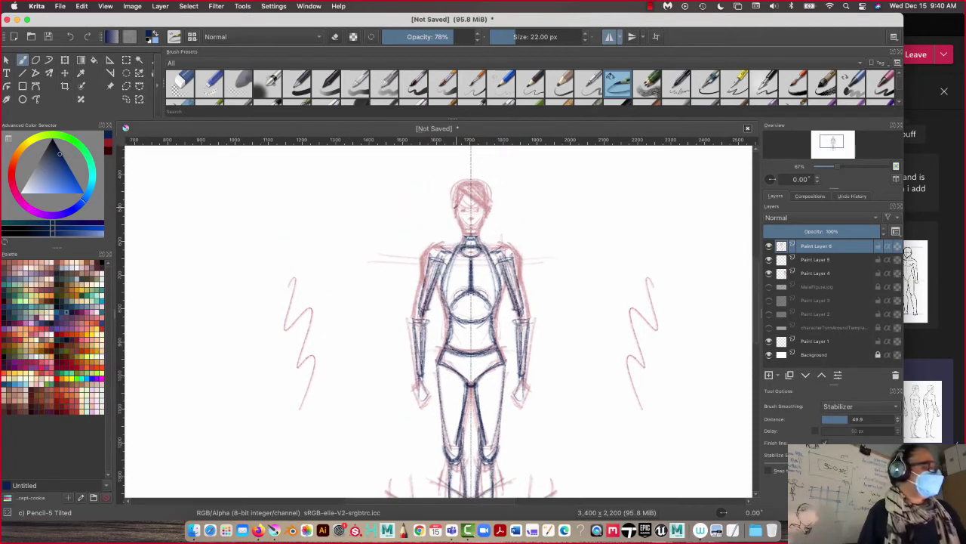
{"action": "mouse_move", "coordinate": [457, 191]}
{"action": "left_mouse_down"}
{"action": "mouse_move", "coordinate": [461, 234]}
{"action": "mouse_move", "coordinate": [476, 234]}
{"action": "mouse_move", "coordinate": [463, 237]}
{"action": "mouse_move", "coordinate": [477, 240]}
{"action": "mouse_move", "coordinate": [490, 202]}
{"action": "mouse_move", "coordinate": [472, 222]}
{"action": "mouse_move", "coordinate": [457, 217]}
{"action": "mouse_move", "coordinate": [461, 235]}
{"action": "mouse_move", "coordinate": [455, 215]}
{"action": "mouse_move", "coordinate": [489, 219]}
{"action": "left_mouse_up"}
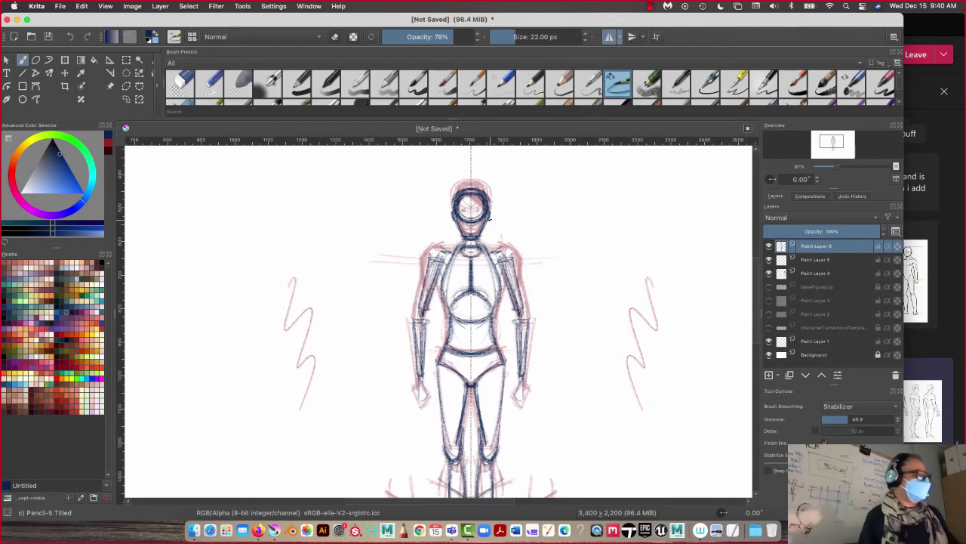
Add mirrored neck-to-shoulder slopes, rounded shoulders, chest muscles and abdomen lines to the torso.
{"action": "left_click_drag", "start_coordinate": [339, 294], "coordinate": [342, 281]}
{"action": "mouse_move", "coordinate": [457, 231]}
{"action": "left_mouse_down"}
{"action": "mouse_move", "coordinate": [434, 238]}
{"action": "mouse_move", "coordinate": [465, 223]}
{"action": "mouse_move", "coordinate": [457, 238]}
{"action": "mouse_move", "coordinate": [498, 236]}
{"action": "mouse_move", "coordinate": [515, 264]}
{"action": "left_mouse_up"}
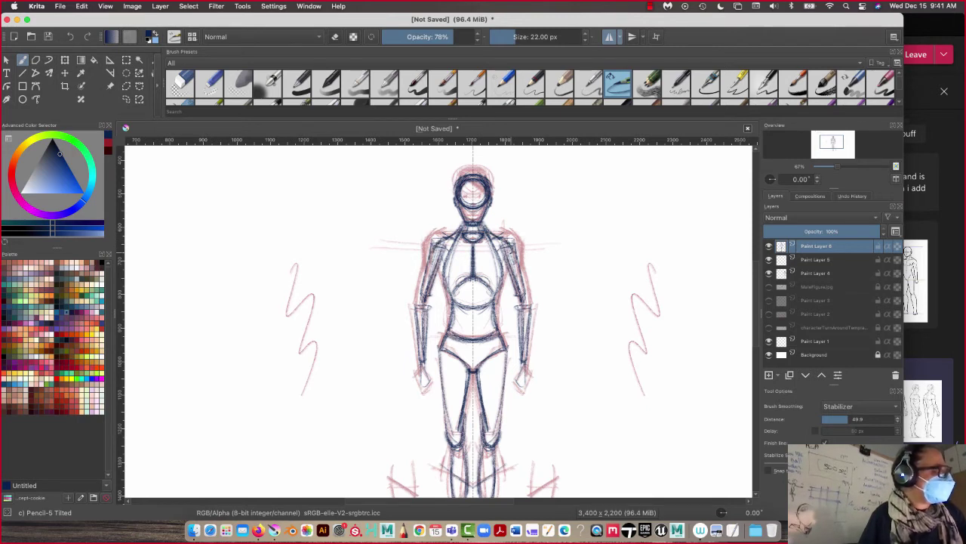
{"action": "mouse_move", "coordinate": [489, 234]}
{"action": "left_mouse_down"}
{"action": "mouse_move", "coordinate": [516, 265]}
{"action": "mouse_move", "coordinate": [485, 226]}
{"action": "mouse_move", "coordinate": [512, 247]}
{"action": "mouse_move", "coordinate": [498, 285]}
{"action": "left_mouse_up"}
{"action": "mouse_move", "coordinate": [498, 284]}
{"action": "left_mouse_down"}
{"action": "mouse_move", "coordinate": [475, 275]}
{"action": "mouse_move", "coordinate": [493, 281]}
{"action": "mouse_move", "coordinate": [483, 272]}
{"action": "mouse_move", "coordinate": [486, 330]}
{"action": "mouse_move", "coordinate": [473, 329]}
{"action": "left_mouse_up"}
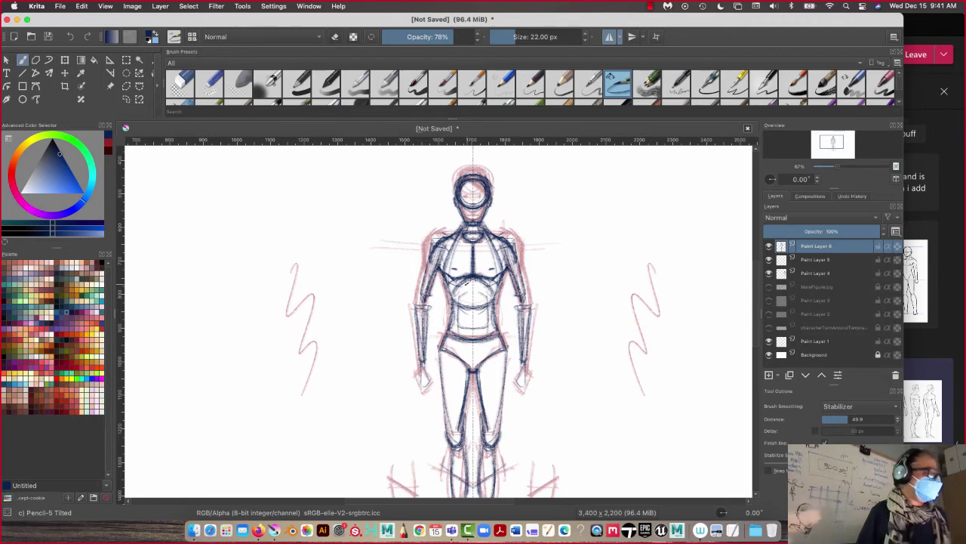
Turn off horizontal mirroring.
{"action": "left_click_drag", "start_coordinate": [286, 354], "coordinate": [285, 272]}
{"action": "left_click", "coordinate": [615, 36]}
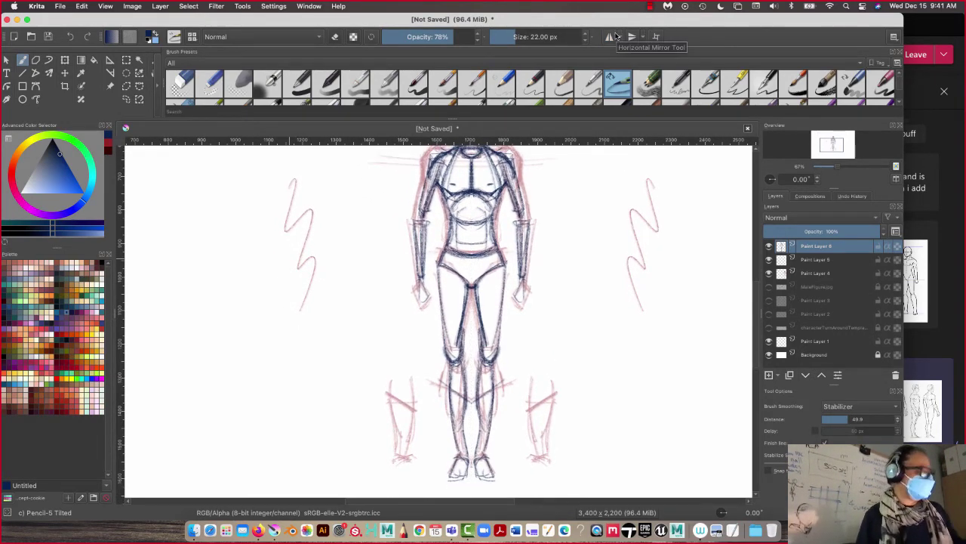
Enclose the figure from head to mid-thigh in a four-sided polygonal selection.
{"action": "key", "text": "super+minus"}
{"action": "key", "text": "super+minus"}
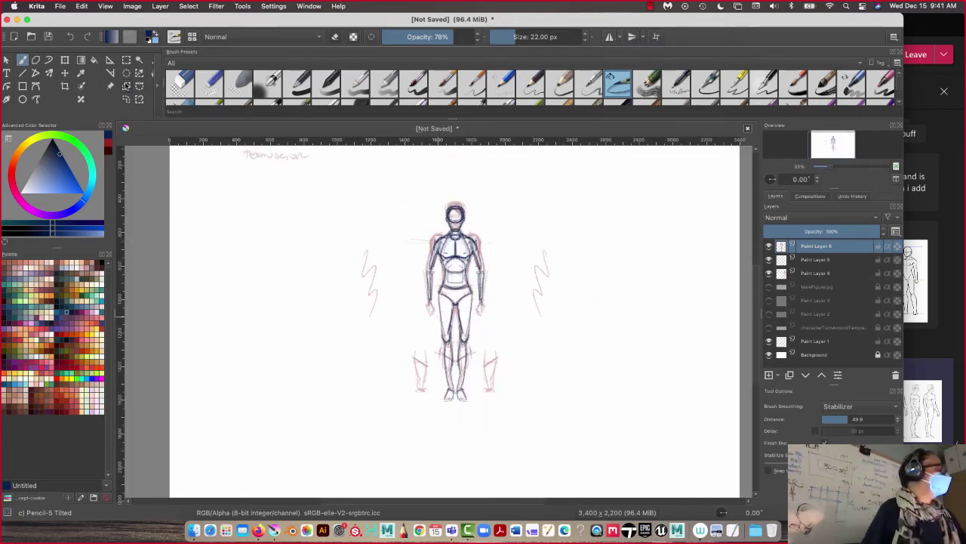
{"action": "left_click", "coordinate": [126, 85]}
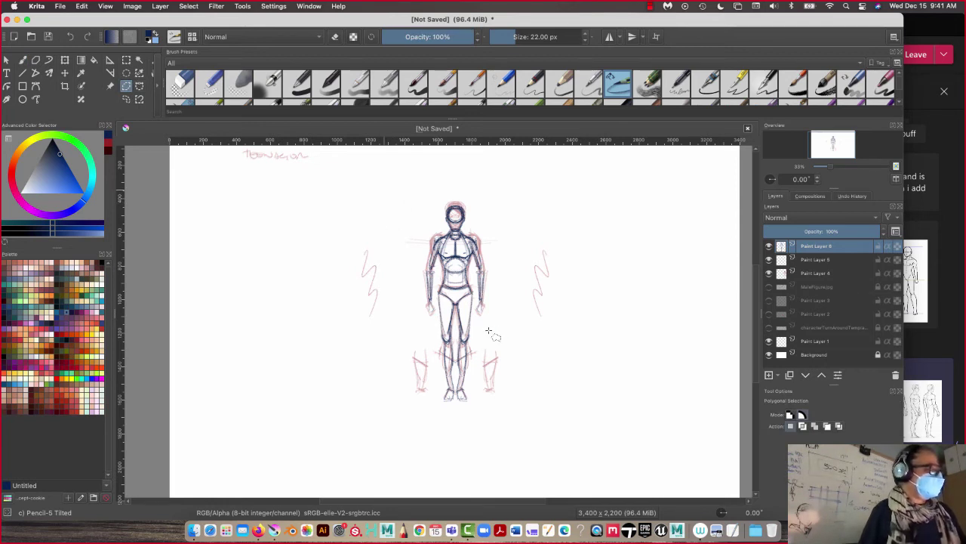
{"action": "left_click", "coordinate": [491, 330]}
{"action": "left_click", "coordinate": [396, 326]}
{"action": "left_click", "coordinate": [380, 200]}
{"action": "left_click", "coordinate": [514, 190]}
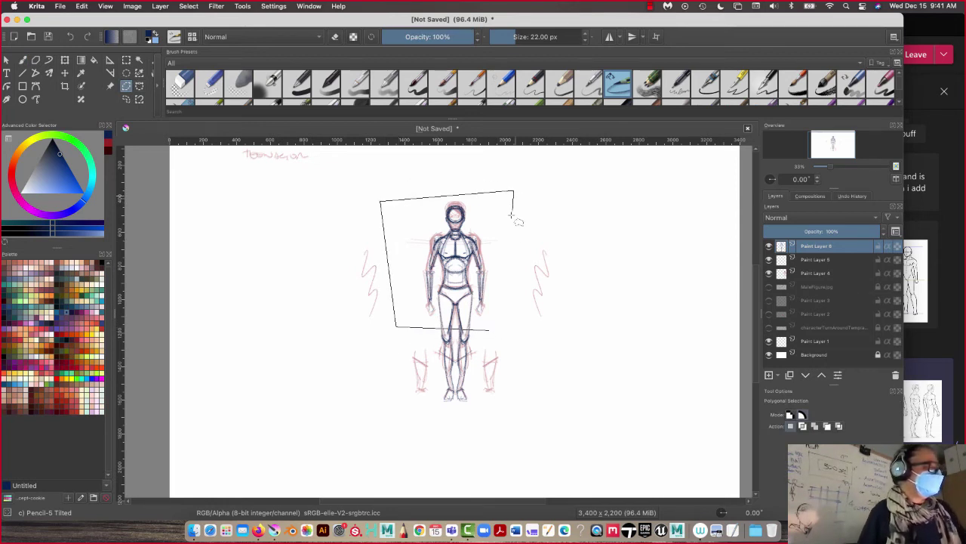
{"action": "left_click", "coordinate": [488, 330]}
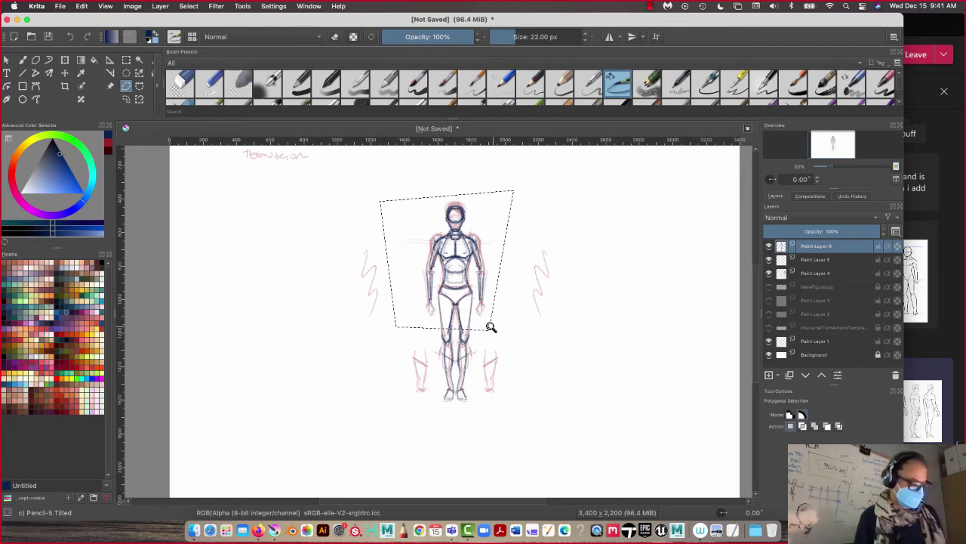
Try moving and widening the selected blue upper body with a free transform, and undo it.
{"action": "key", "text": "ctrl+t"}
{"action": "left_click_drag", "start_coordinate": [456, 282], "coordinate": [456, 287]}
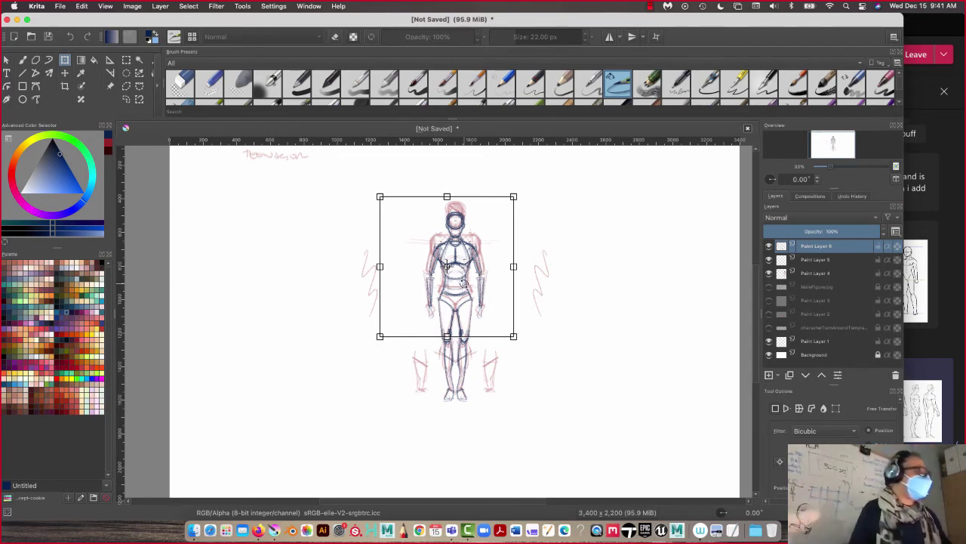
{"action": "left_click_drag", "start_coordinate": [380, 266], "coordinate": [339, 264]}
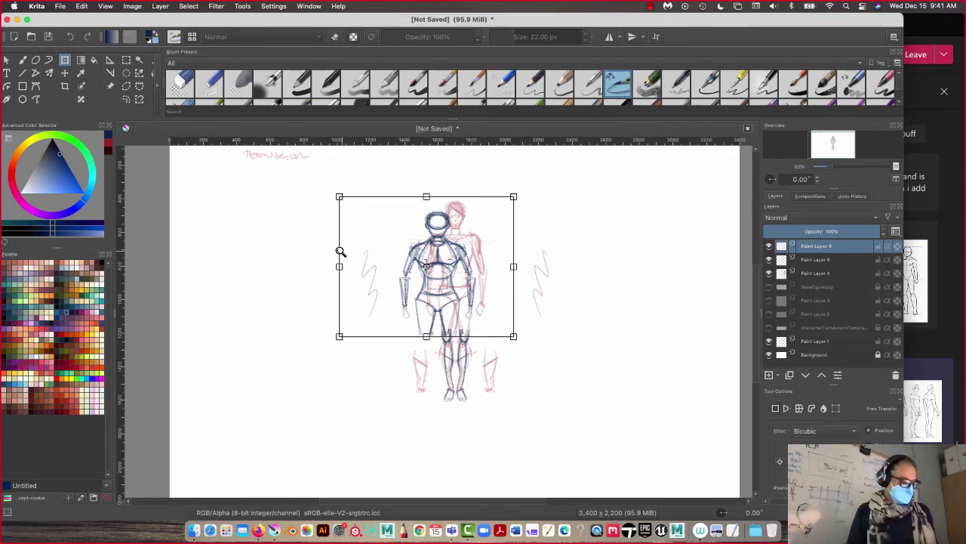
{"action": "key", "text": "super+z"}
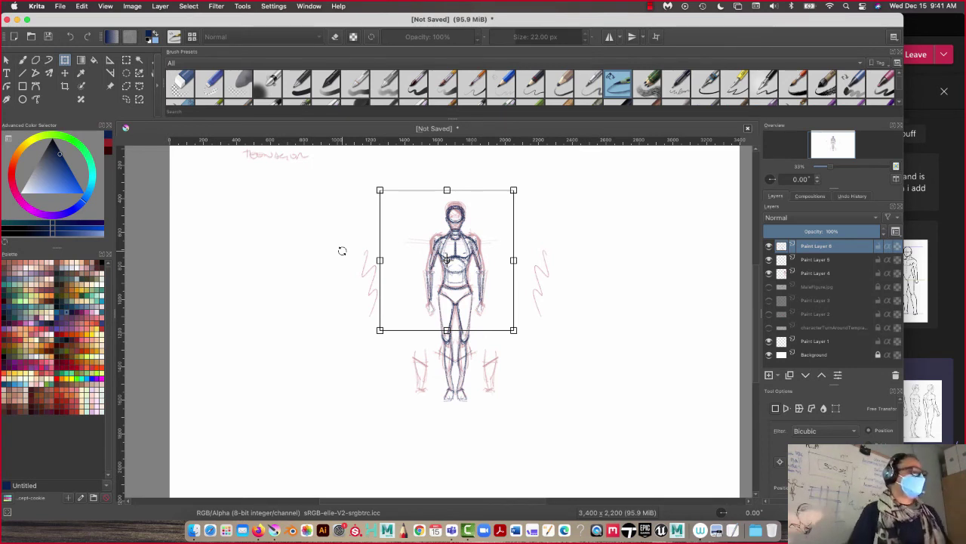
Hide Paint Layer 6, clear the selection and show the layer again.
{"action": "left_click", "coordinate": [769, 246]}
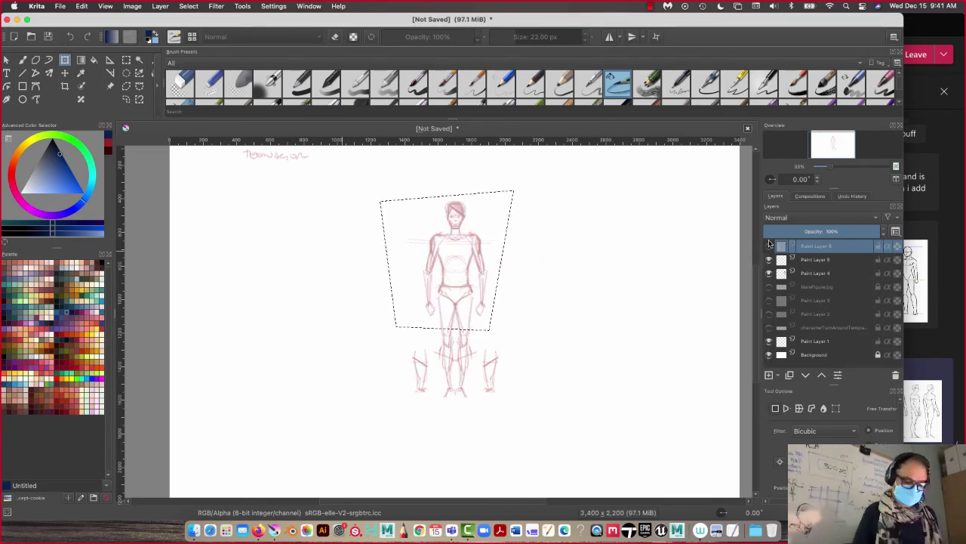
{"action": "key", "text": "Return"}
{"action": "key", "text": "super+shift+a"}
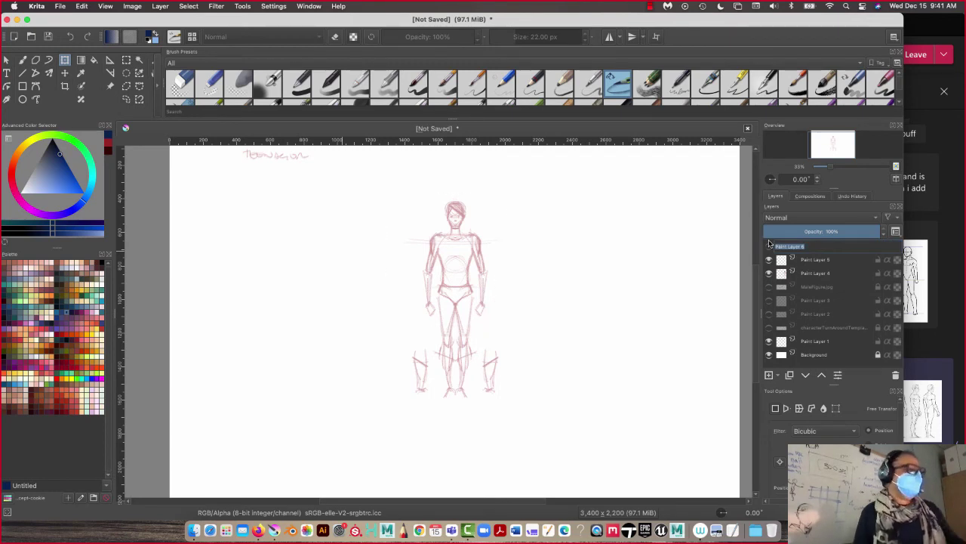
{"action": "left_click", "coordinate": [769, 246]}
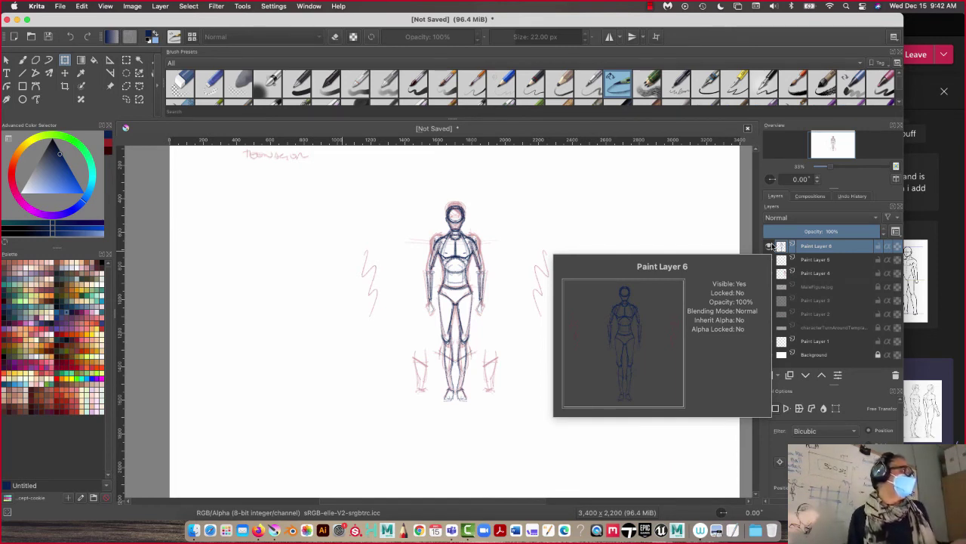
Lock Paint Layer 6, lower its opacity to about 60% and add a new paint layer above it.
{"action": "left_click", "coordinate": [856, 231]}
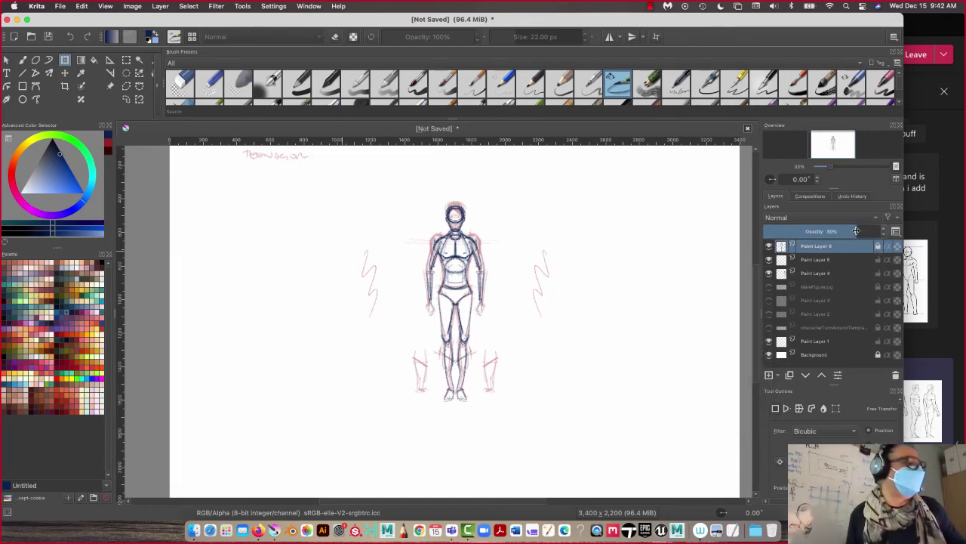
{"action": "mouse_move", "coordinate": [856, 230]}
{"action": "left_mouse_down"}
{"action": "mouse_move", "coordinate": [834, 230]}
{"action": "mouse_move", "coordinate": [841, 225]}
{"action": "left_mouse_up"}
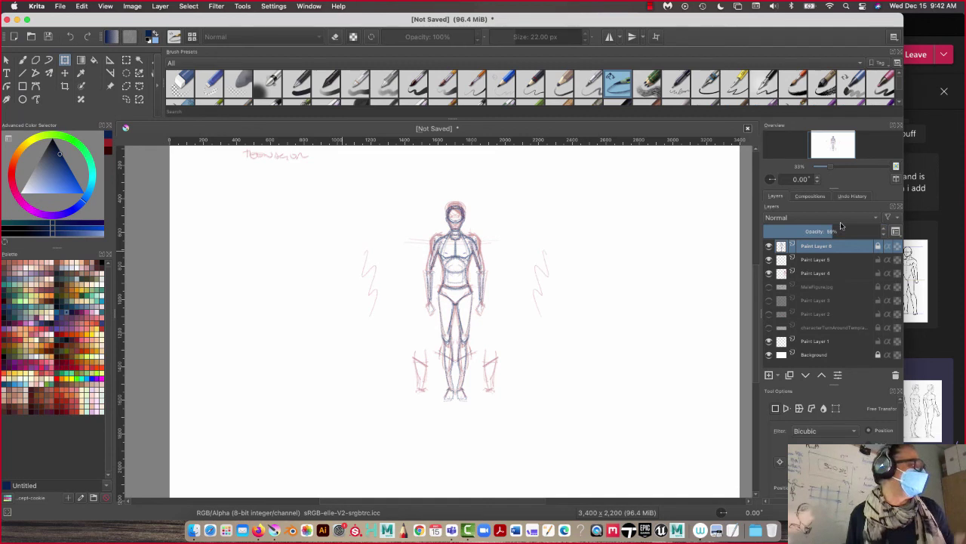
{"action": "left_click", "coordinate": [769, 376]}
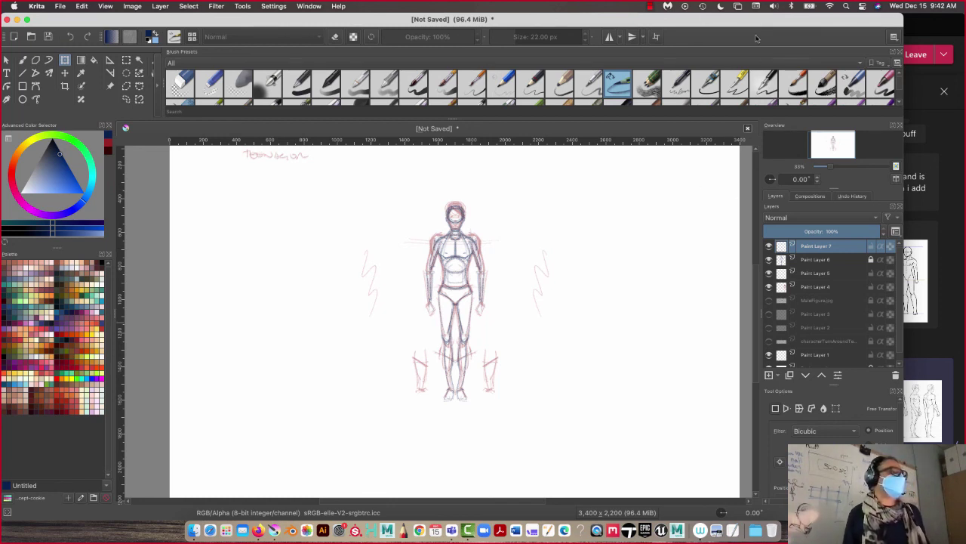
{"action": "left_click", "coordinate": [652, 6]}
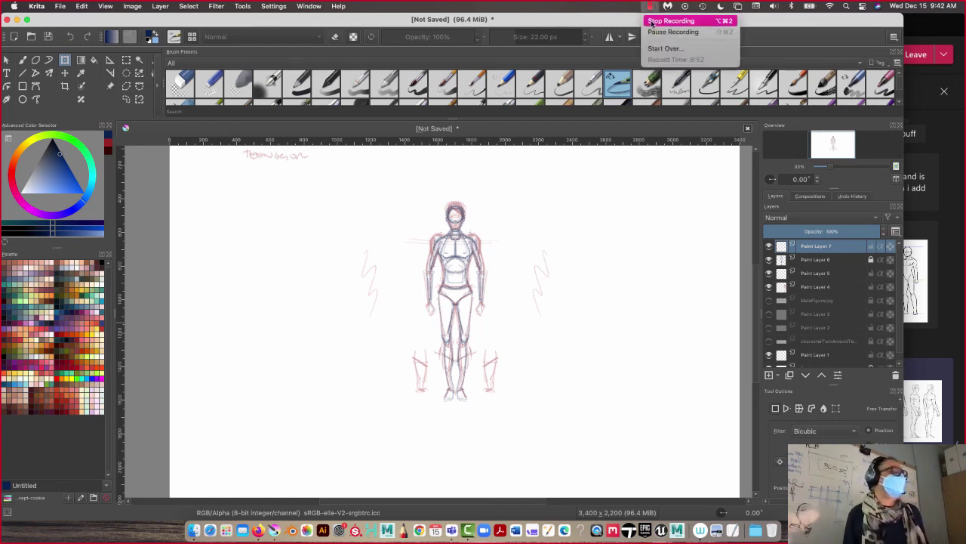